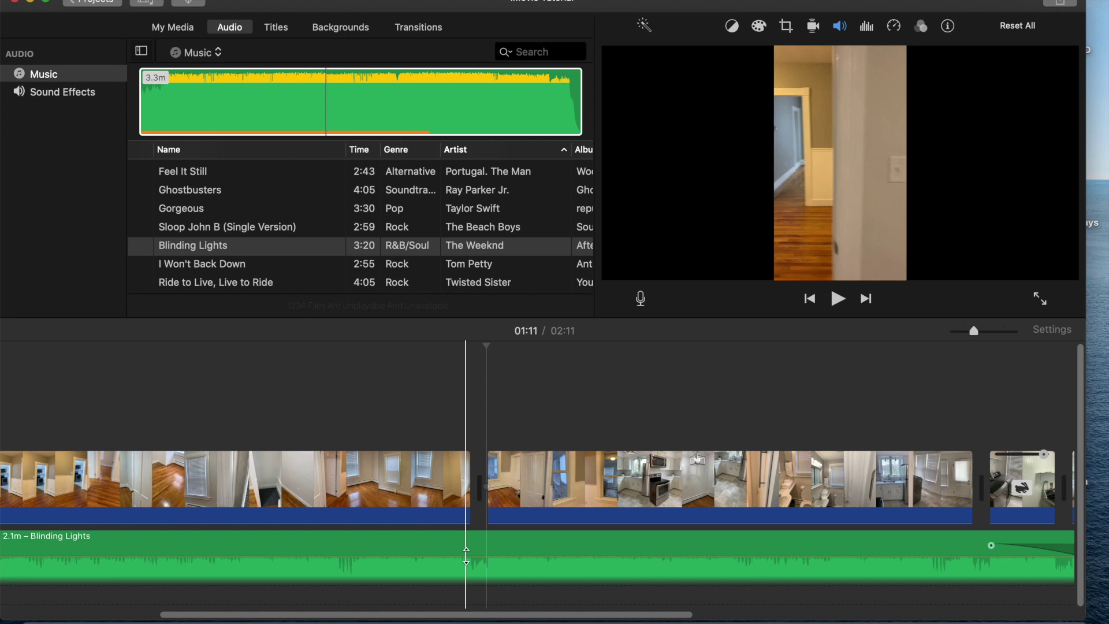
Step: Add volume keyframes to the Blinding Lights track, a pair near the second video clip's start and a pair near its end
left_click(466, 555)
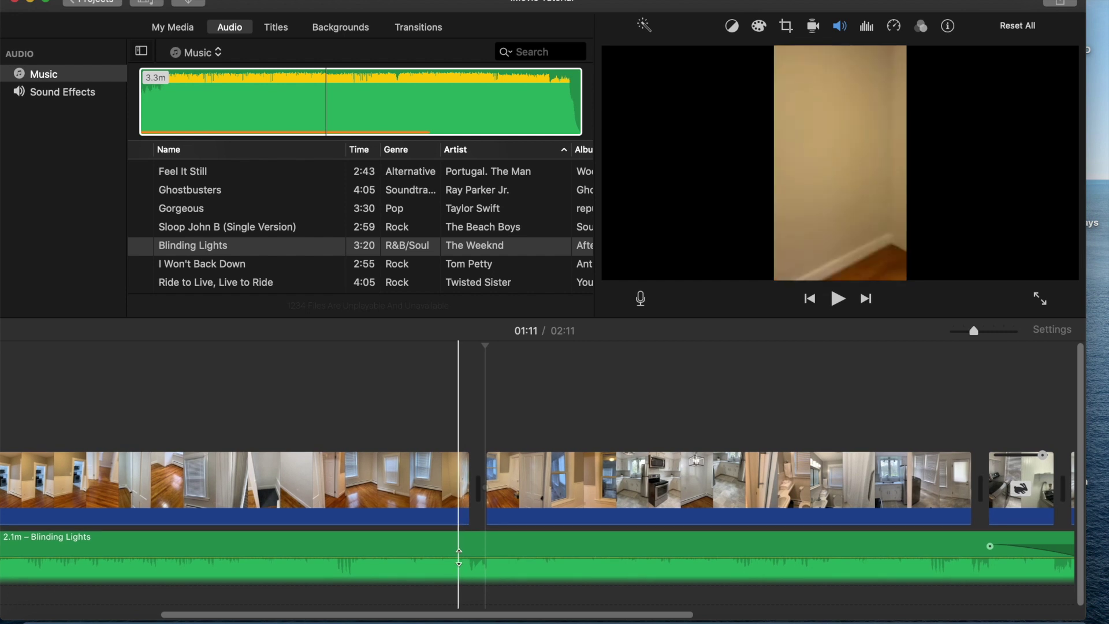
left_click(460, 556)
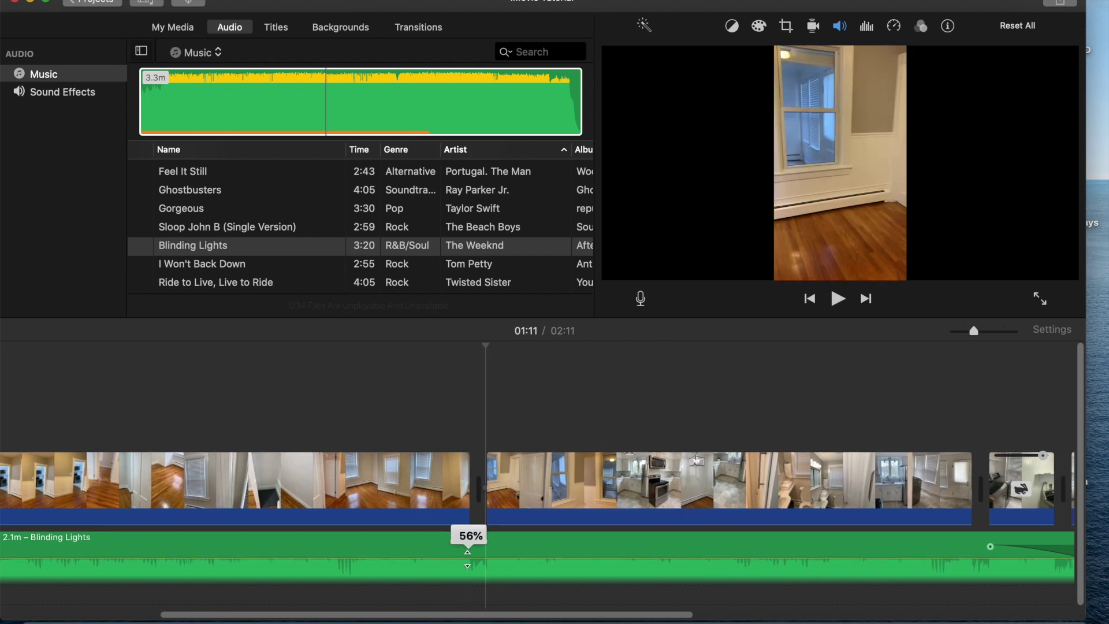
left_click(470, 555)
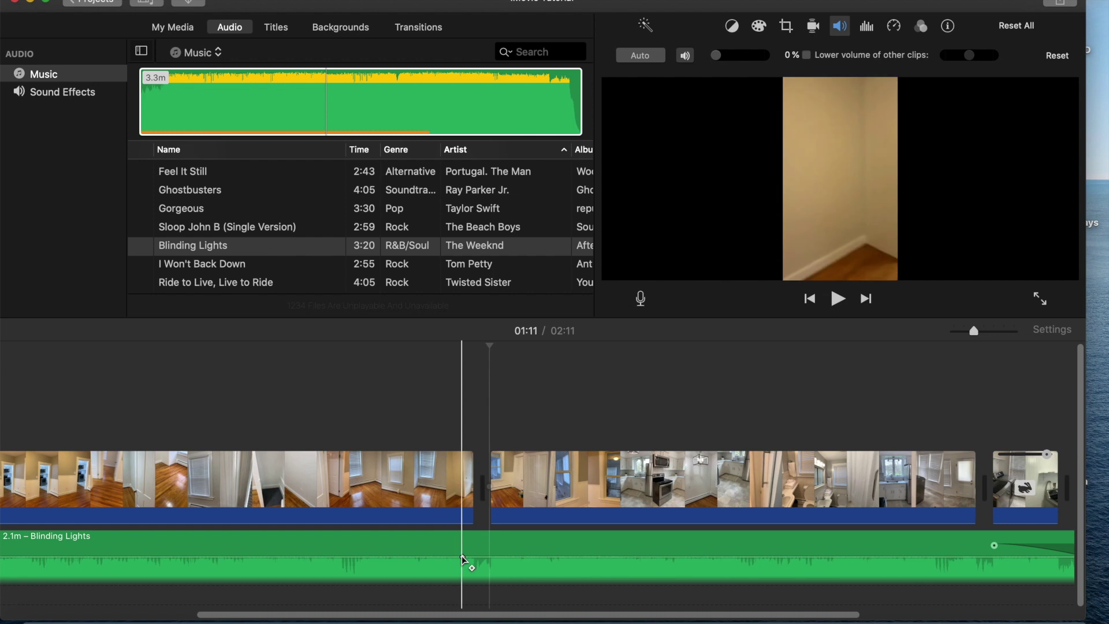
left_click(463, 557, "alt")
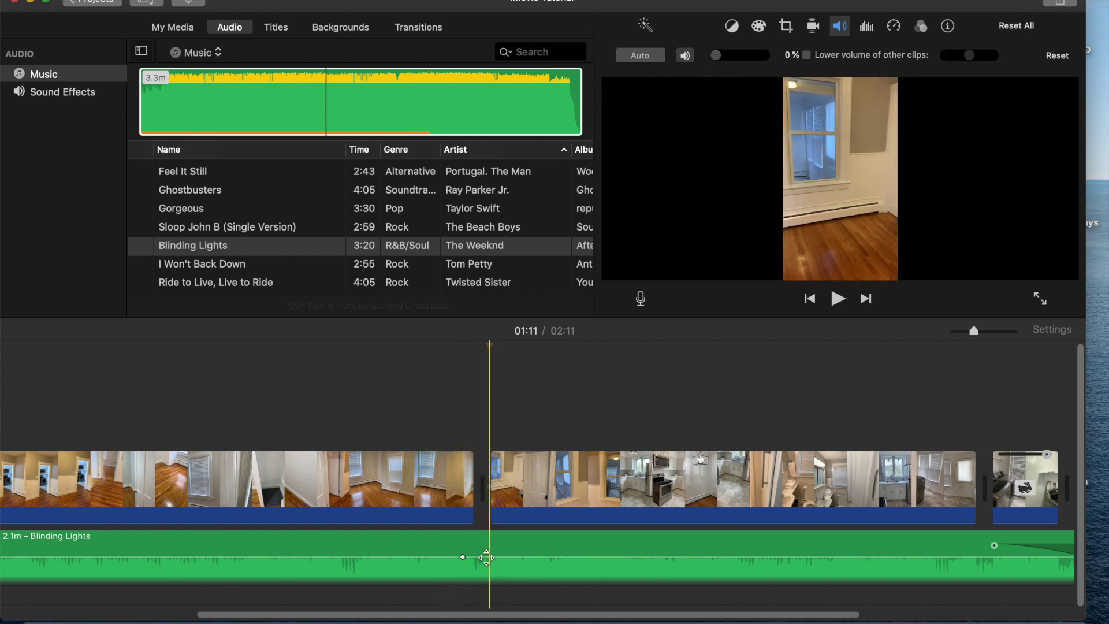
left_click(462, 556)
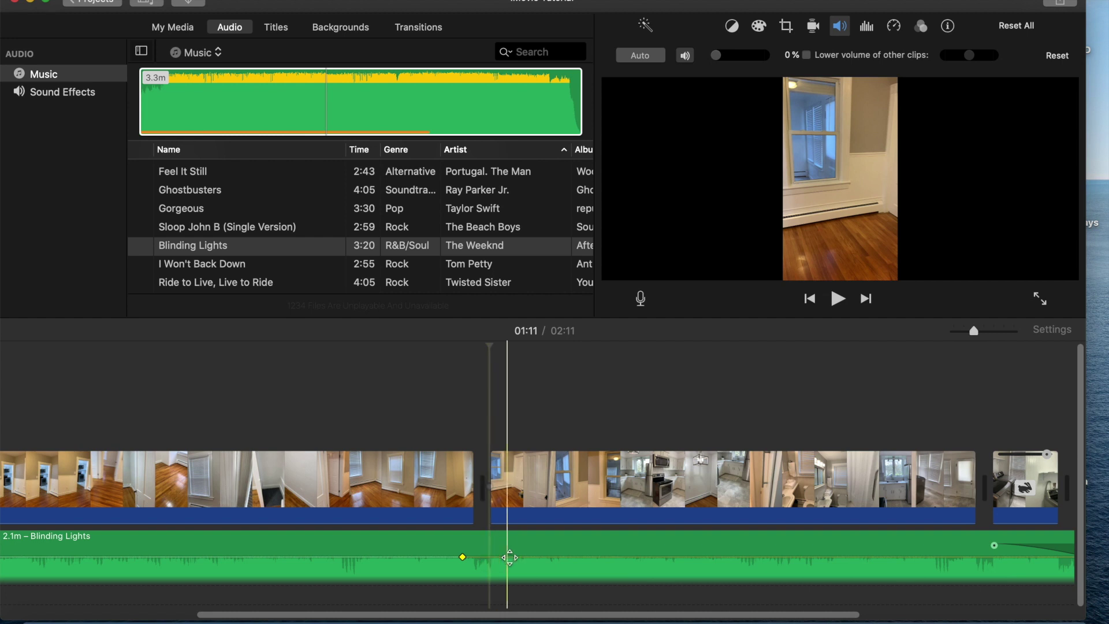
left_click(480, 556, "alt")
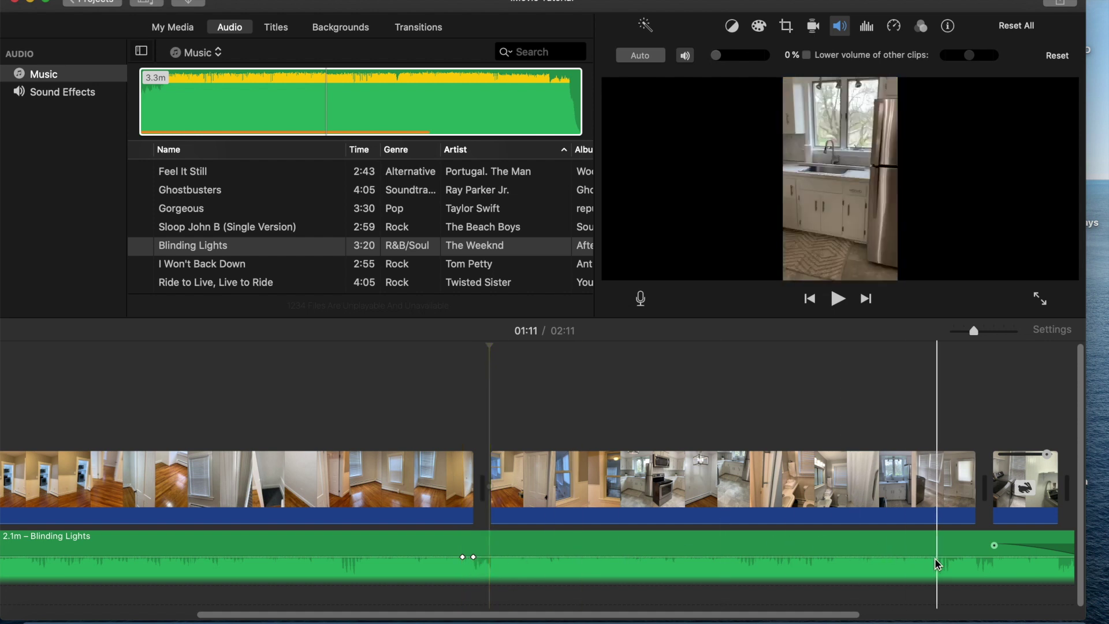
left_click(974, 557, "alt")
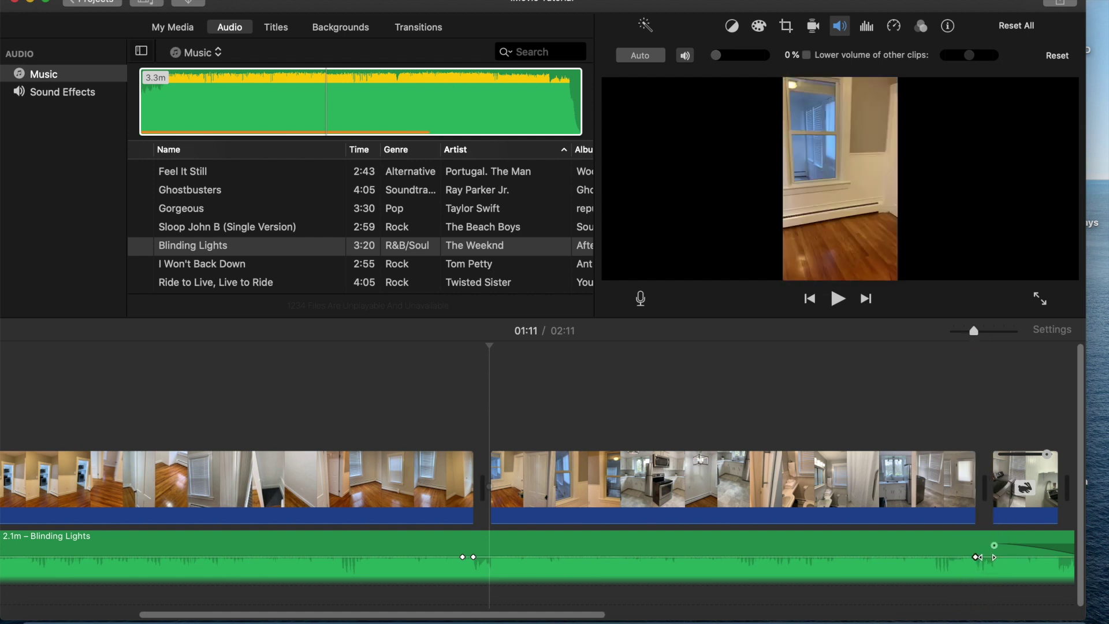
left_click(965, 558, "alt")
Step: Lower the music between the inner keyframes to 3%, raise the second video clip's own audio to 100%, and play back the mix
left_click_drag(961, 558, 898, 570)
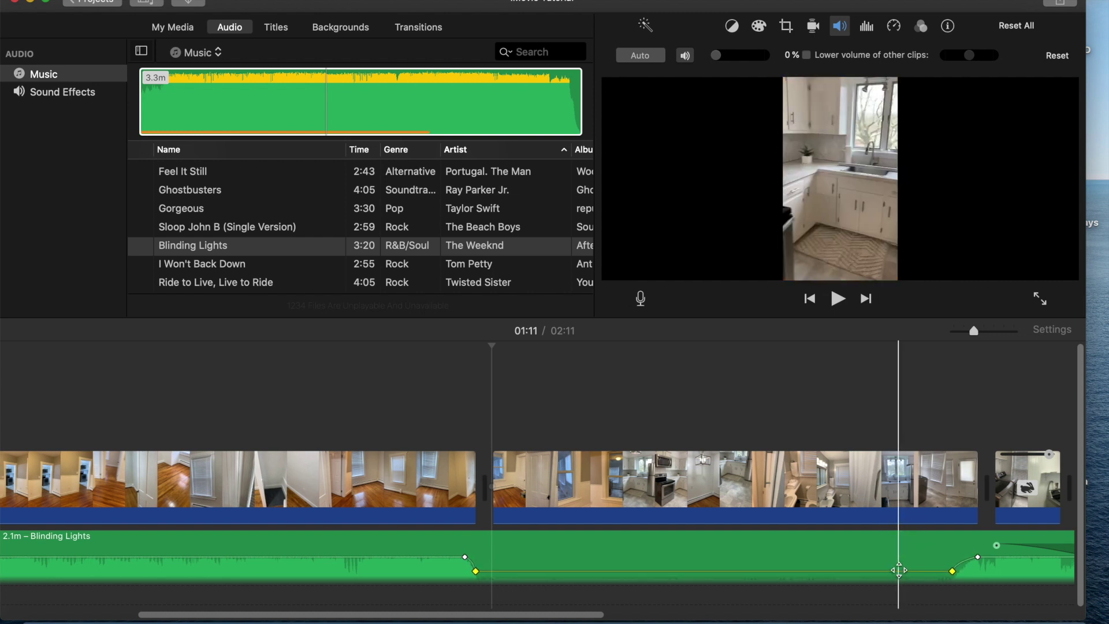
left_click_drag(752, 523, 752, 510)
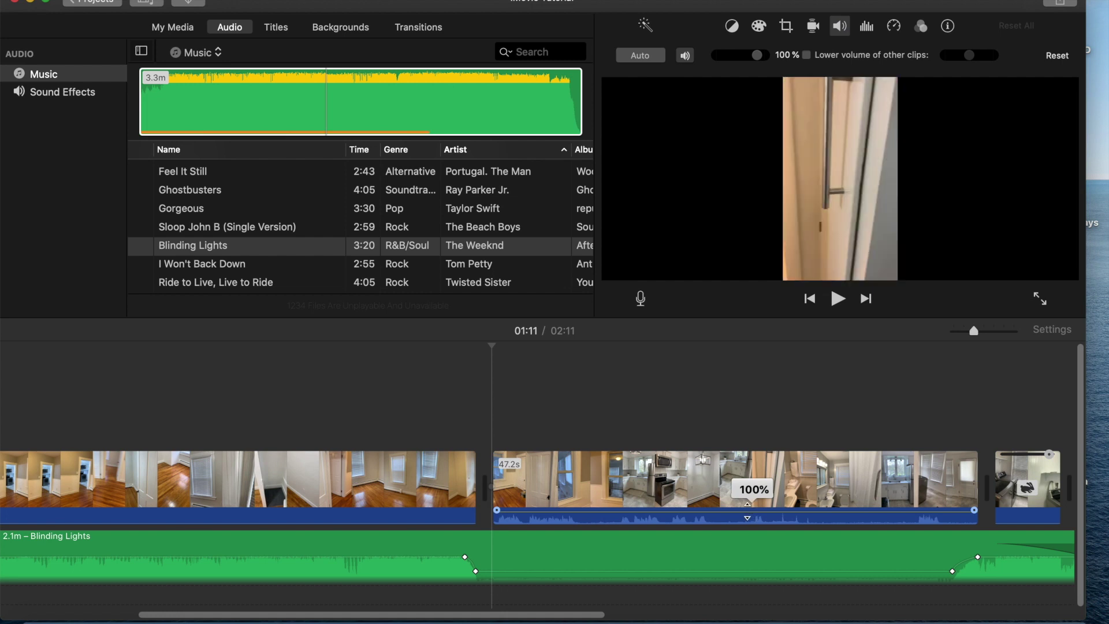
left_click(458, 540)
left_click(837, 298)
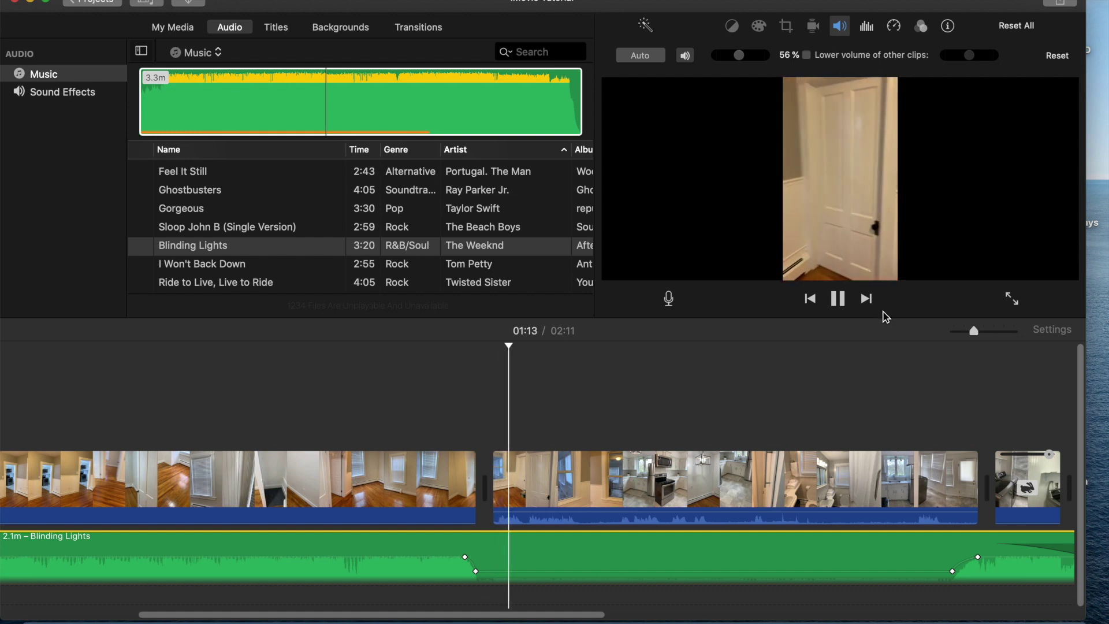
left_click(838, 299)
Step: Raise the music between the inner keyframes to 7%, play back the mix, and set that section's volume to 10%
left_click(848, 571)
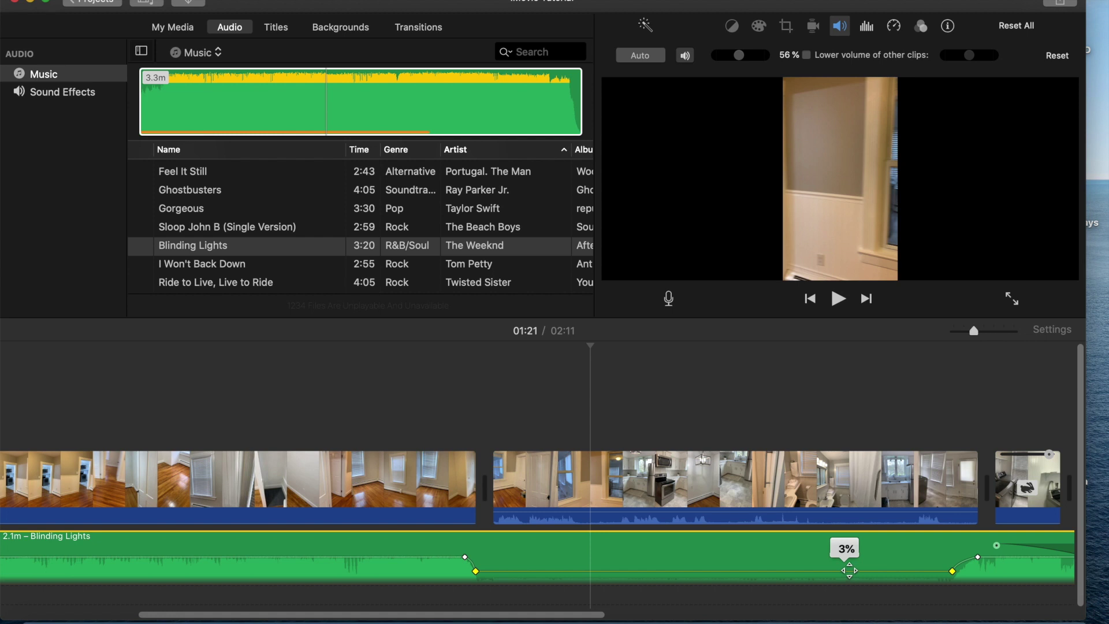
left_click_drag(849, 570, 851, 568)
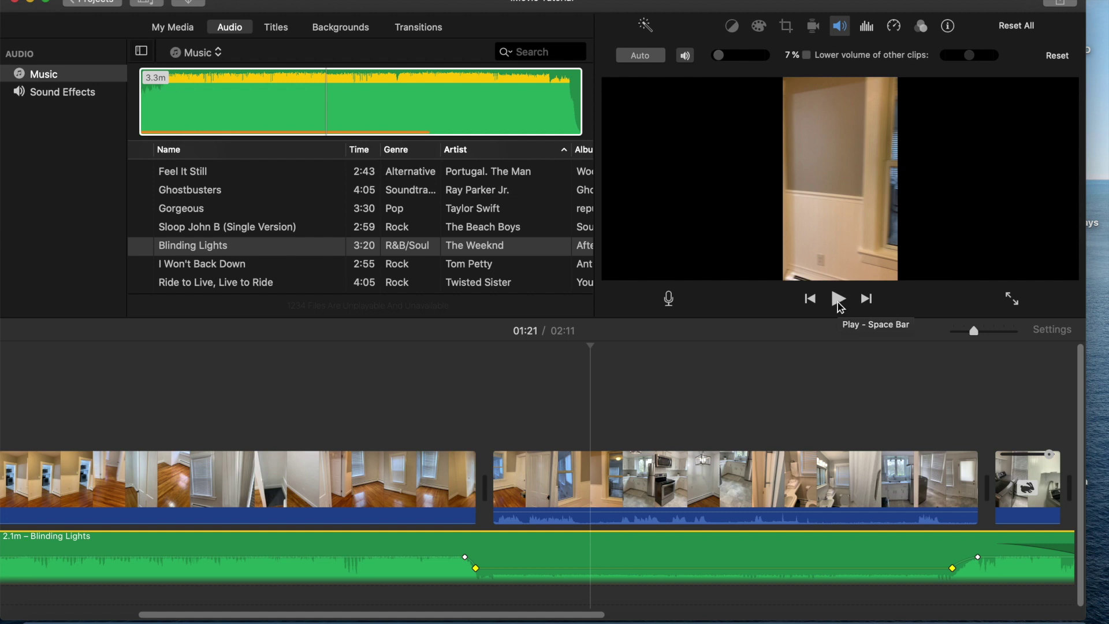
left_click(838, 303)
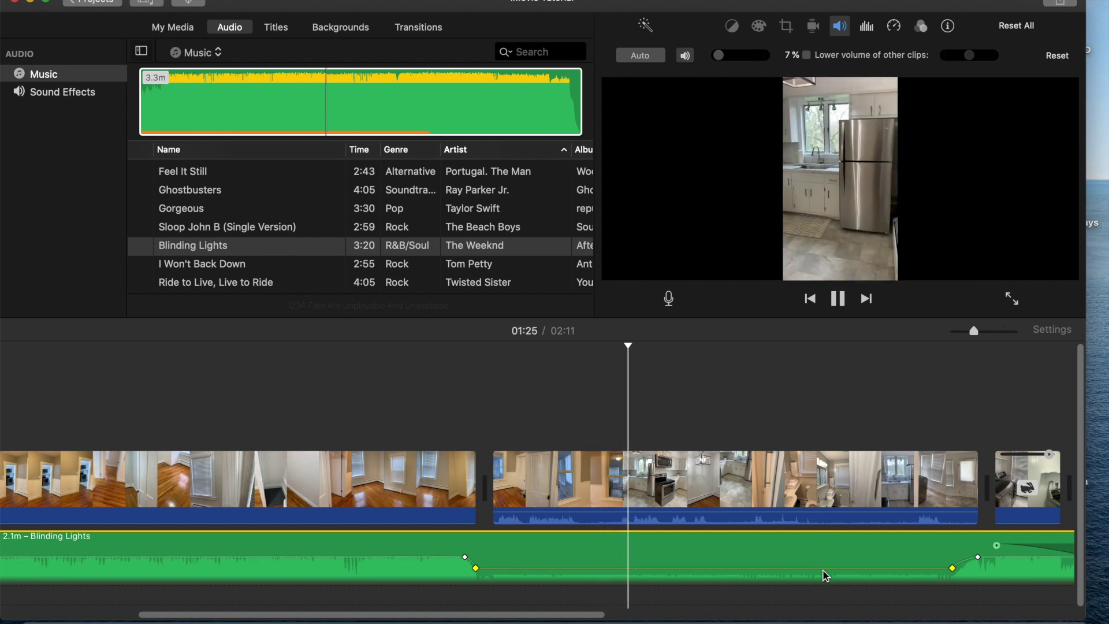
left_click_drag(823, 569, 824, 566)
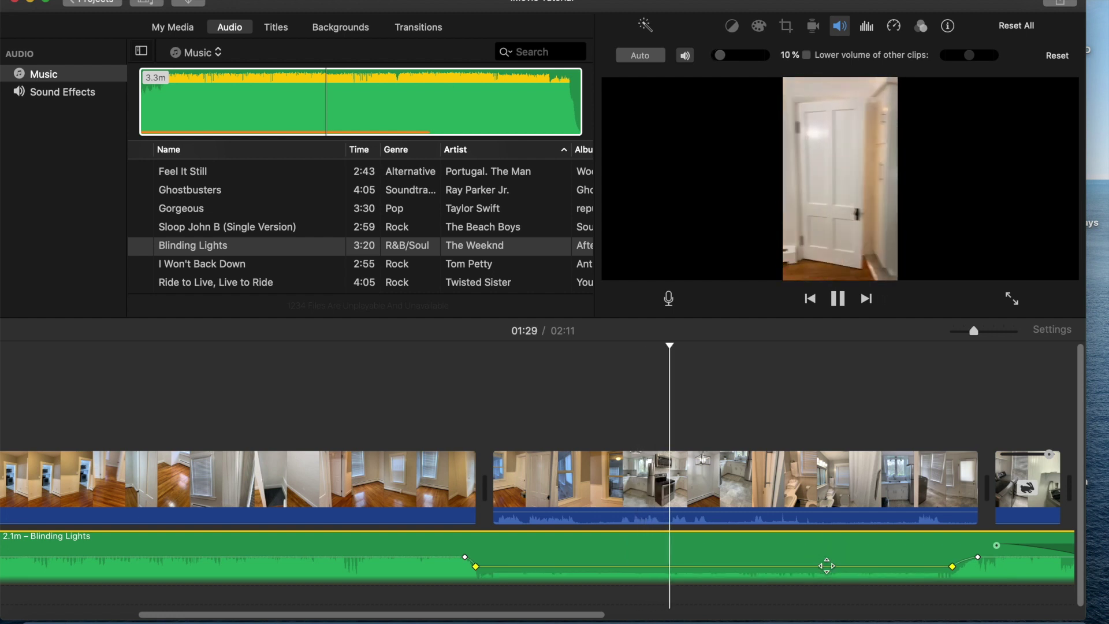
left_click(838, 299)
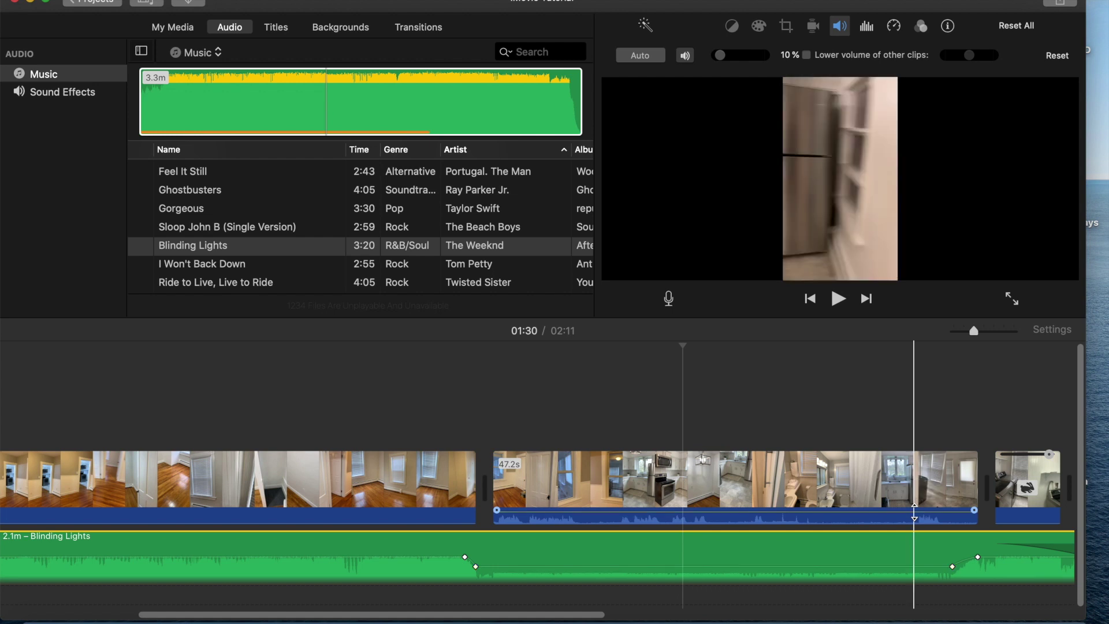
Step: Turn on Stabilize Shaky Video at 33% for the first video clip in the timeline
scroll(526, 549, "left", 10)
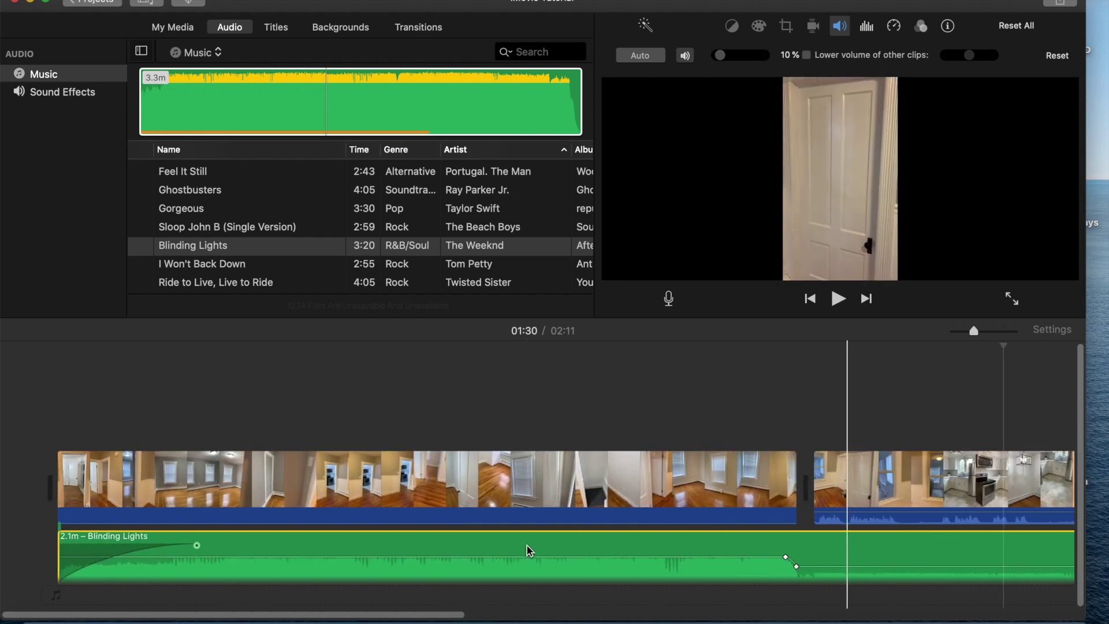
left_click(686, 488)
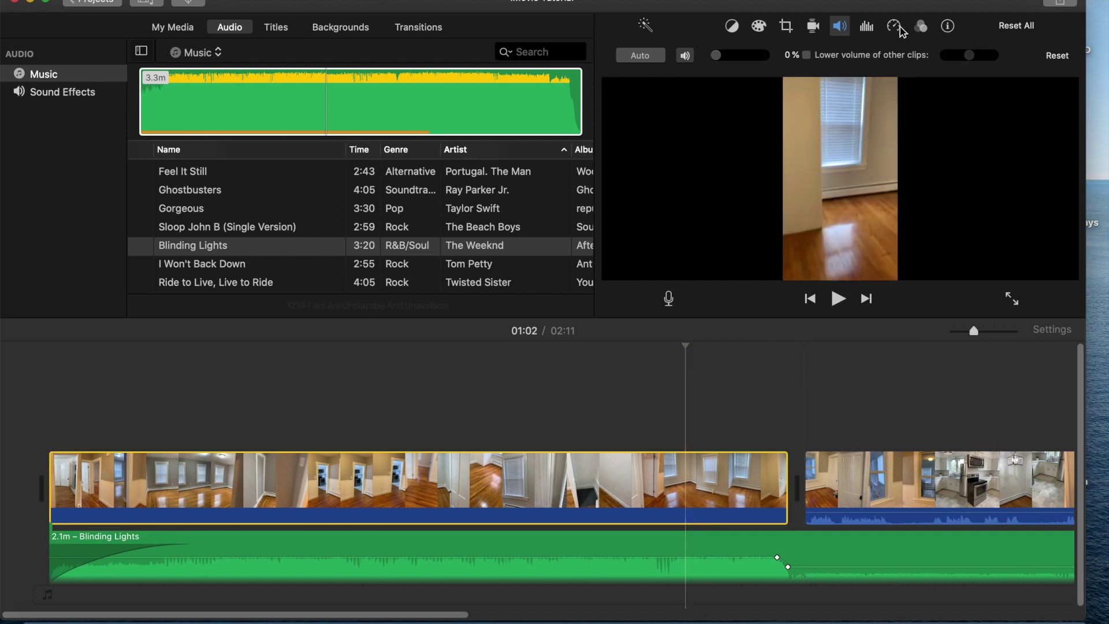
left_click(813, 27)
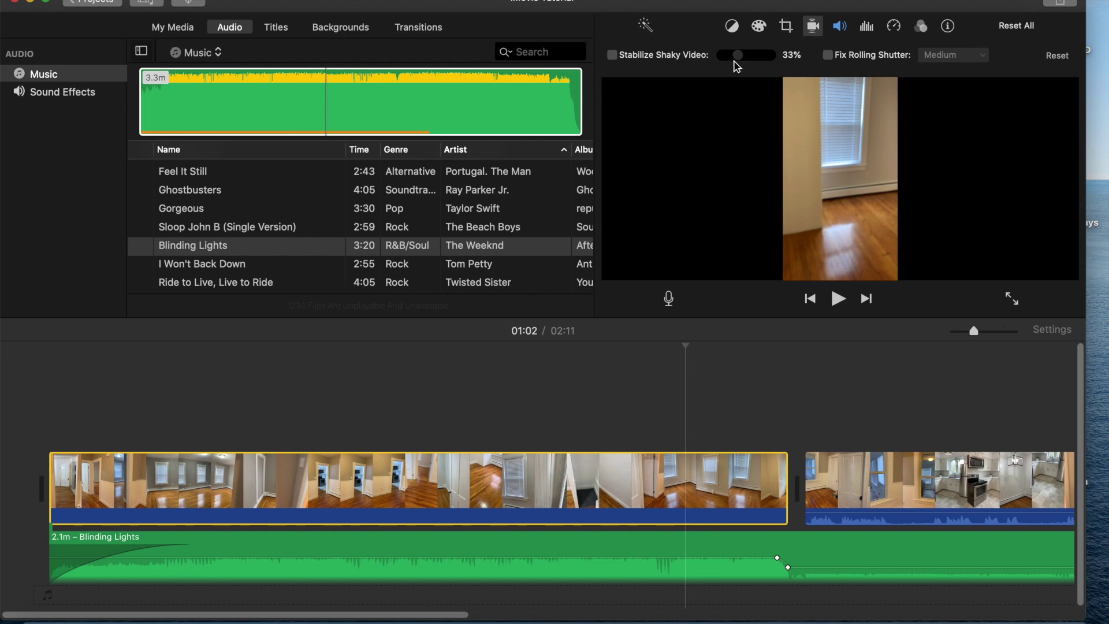
left_click(616, 59)
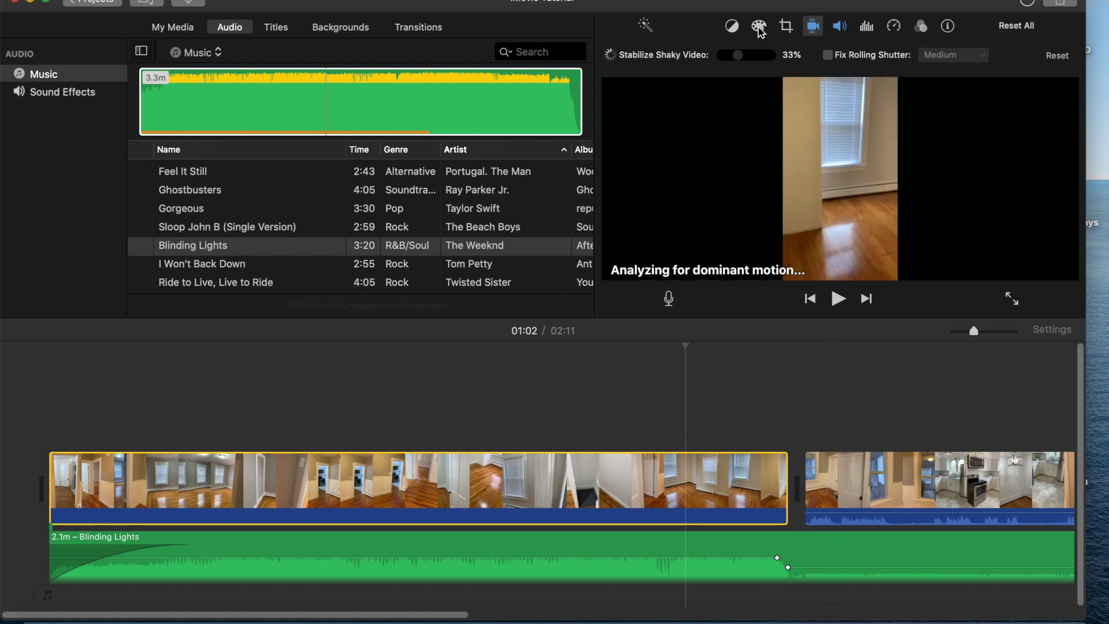
scroll(822, 453, "right", 10)
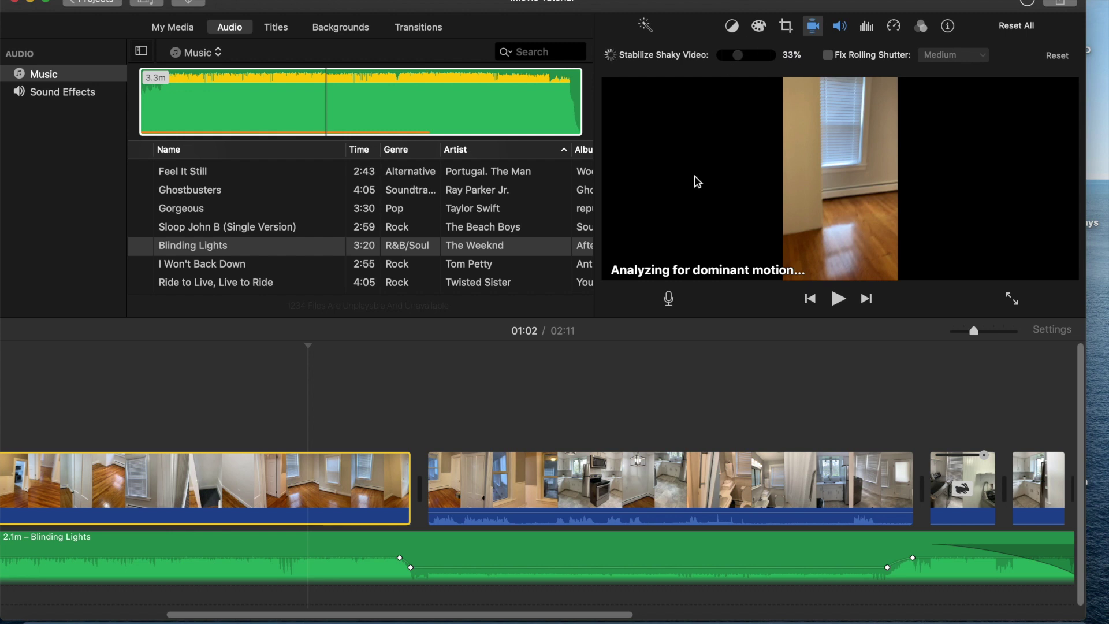
left_click(764, 26)
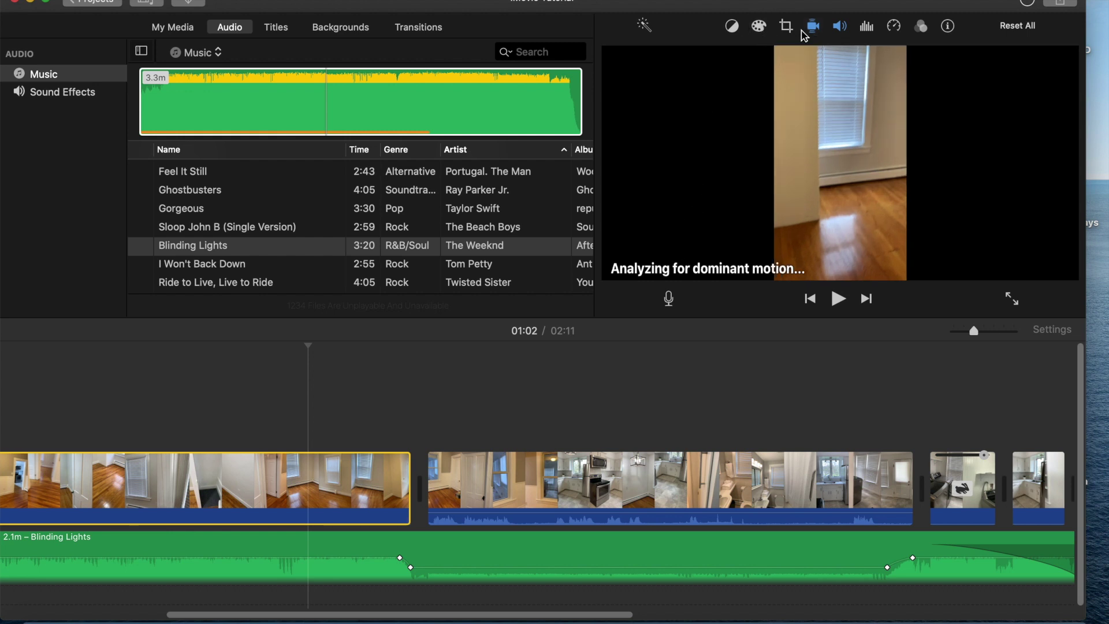
left_click(815, 29)
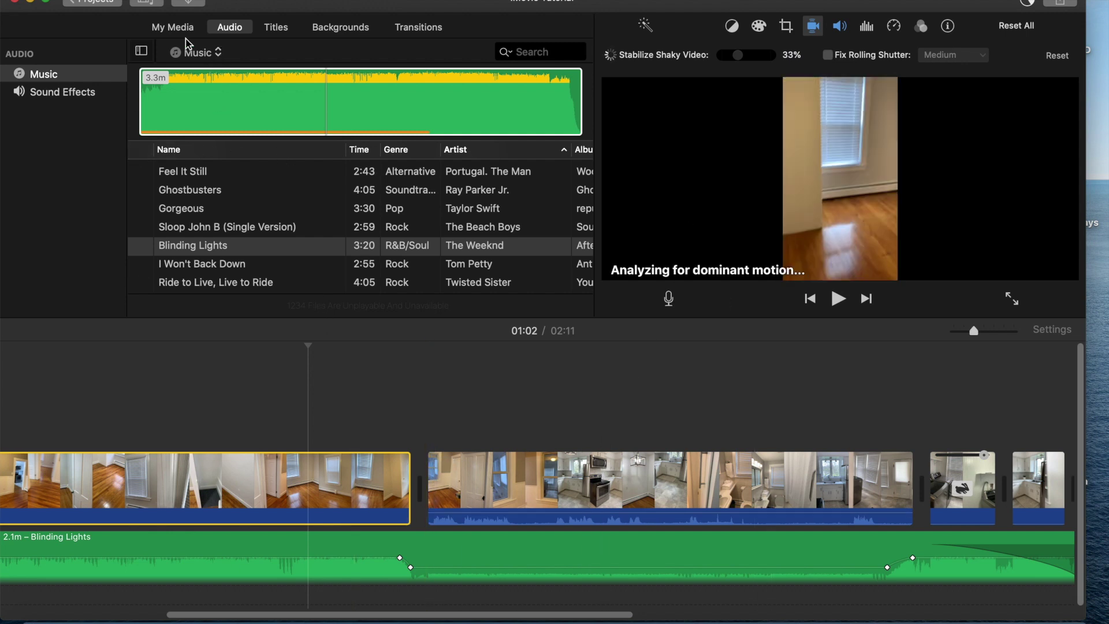
Step: Open media import for the project and preview Untitled design (10).png and Untitled design (9).png from Downloads
left_click(173, 27)
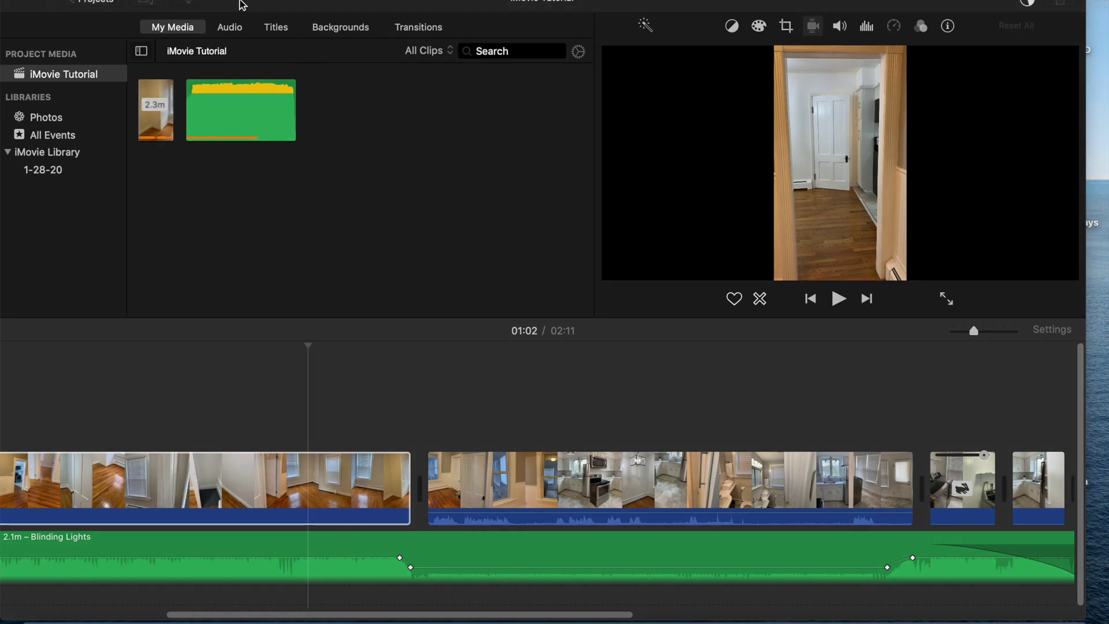
key("super+i")
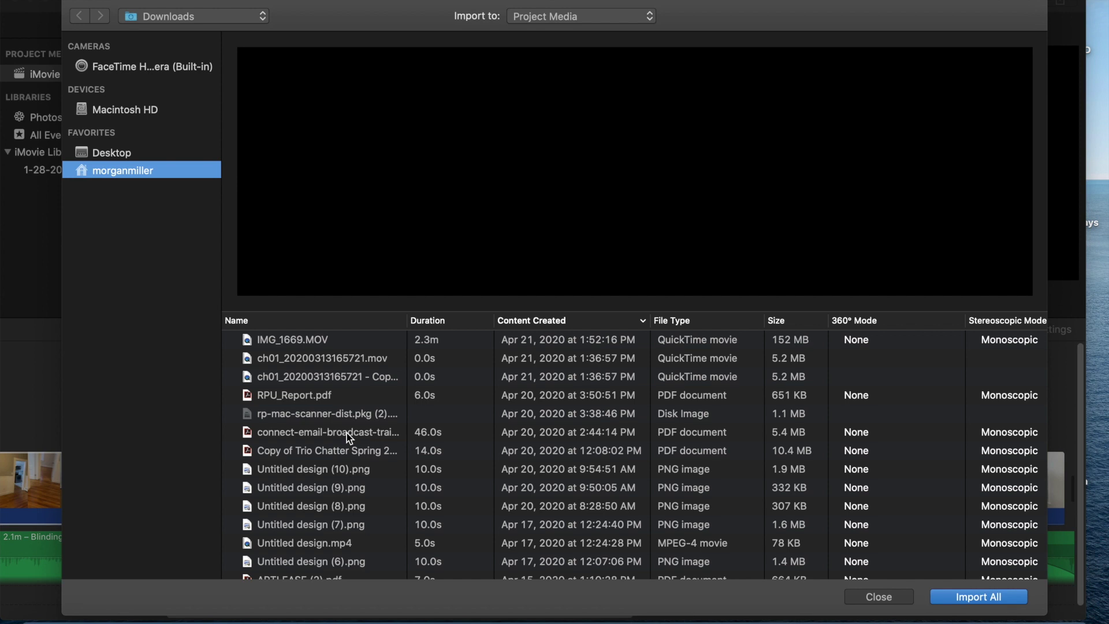
scroll(347, 432, "down", 10)
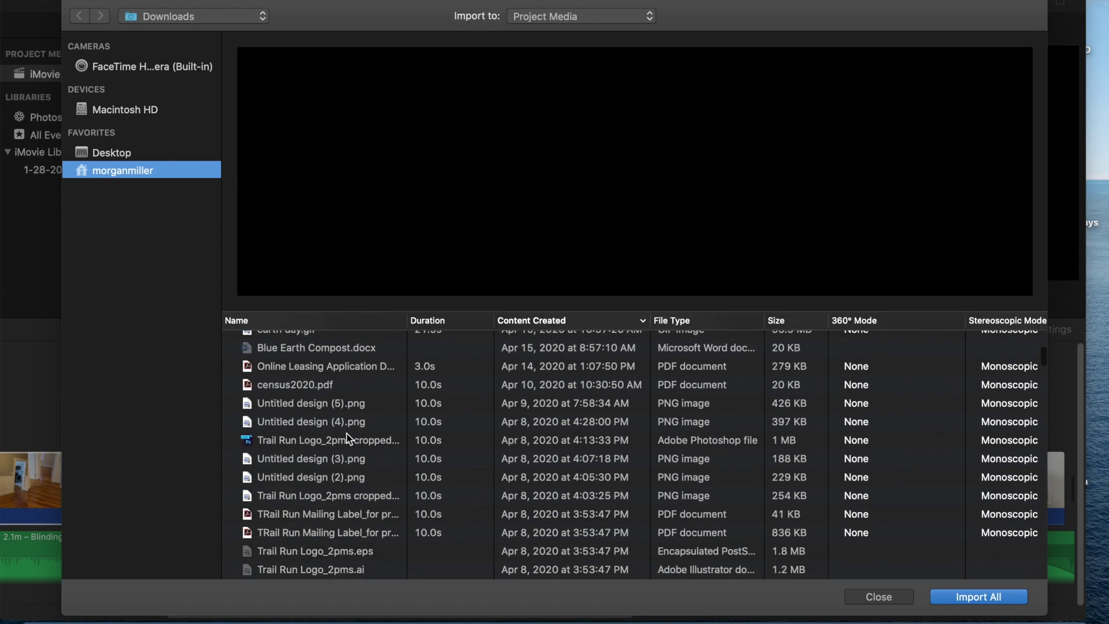
scroll(346, 434, "up", 5)
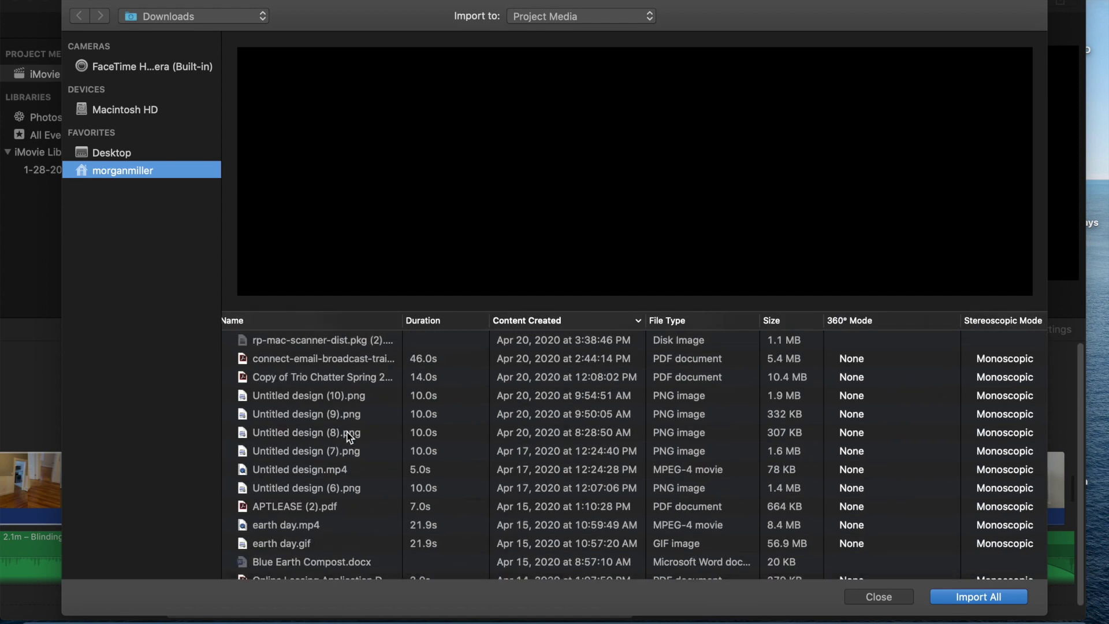
left_click(321, 403)
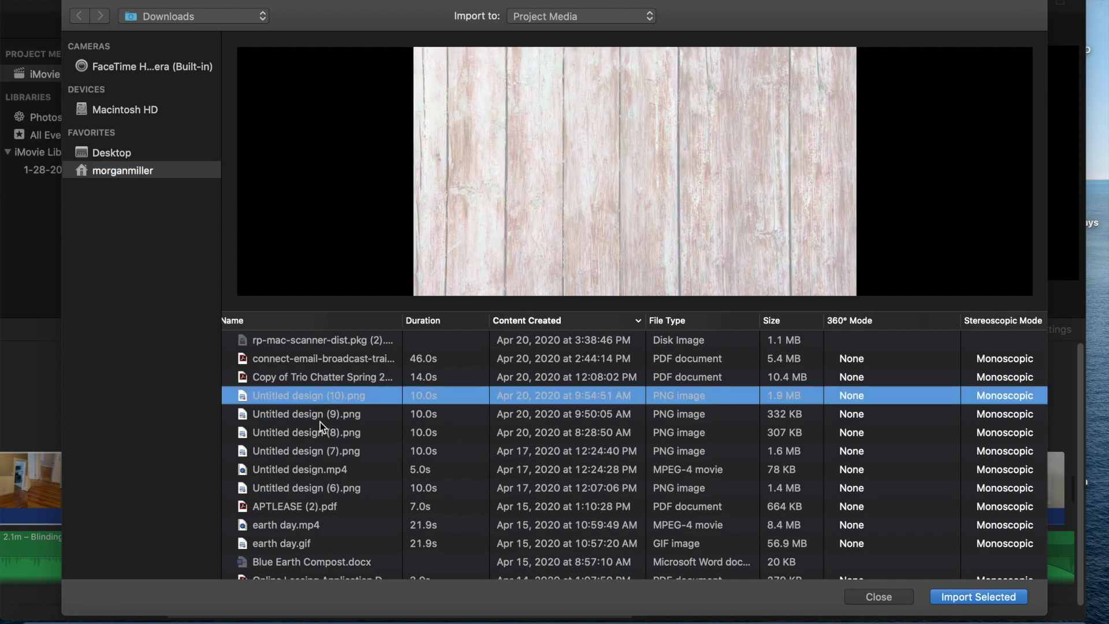
left_click(320, 420)
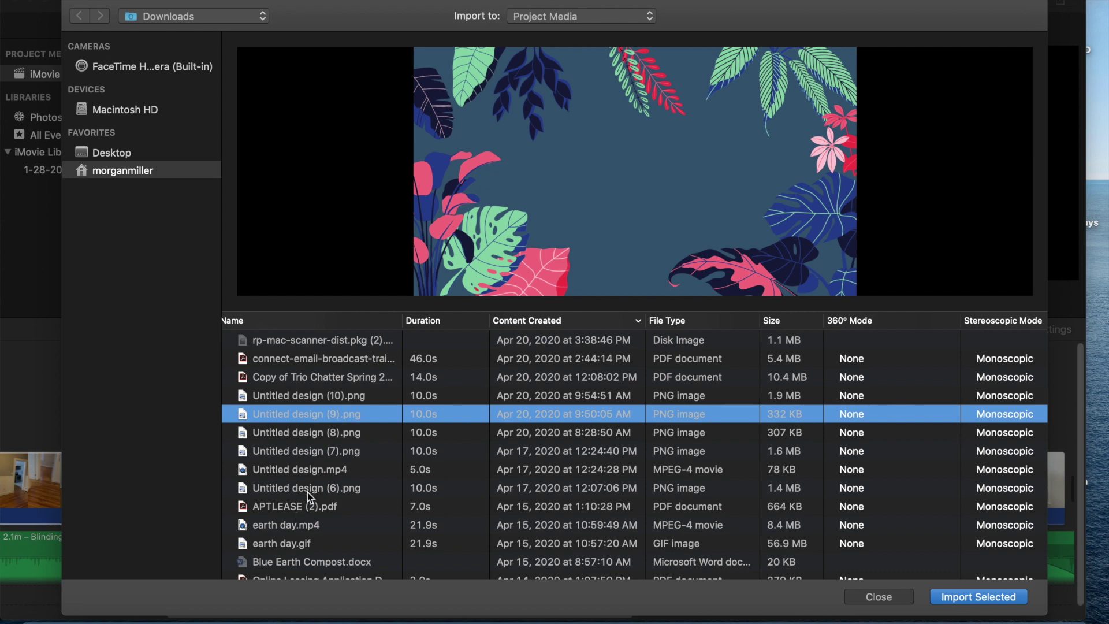
Step: Import Trail Run Logo_2pms copy.jpg from Downloads into the project media
scroll(308, 494, "down", 5)
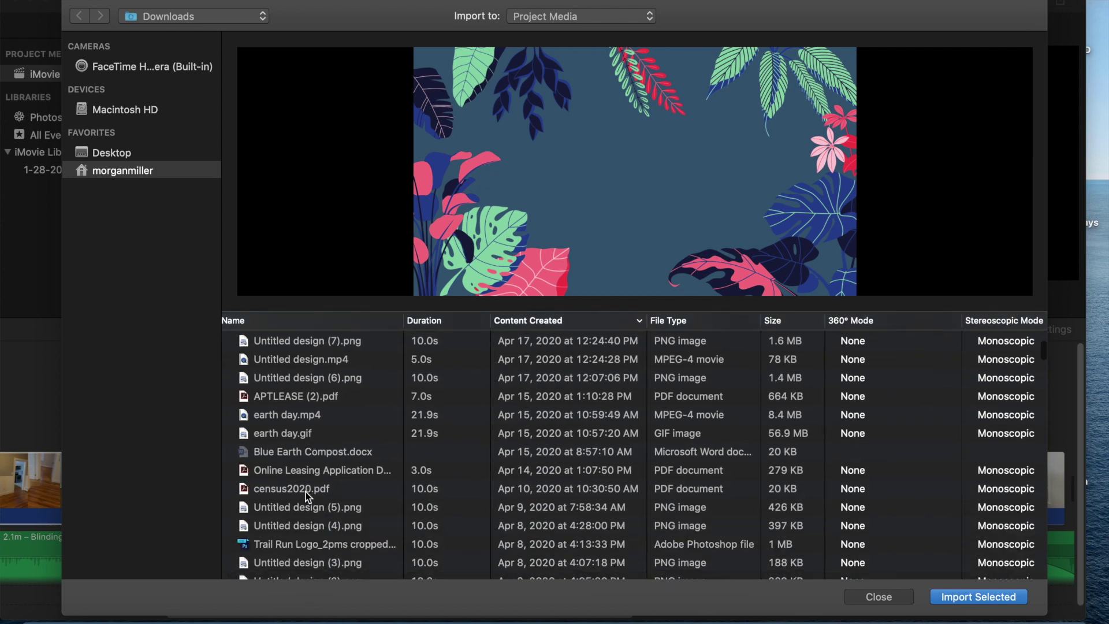
scroll(306, 493, "down", 5)
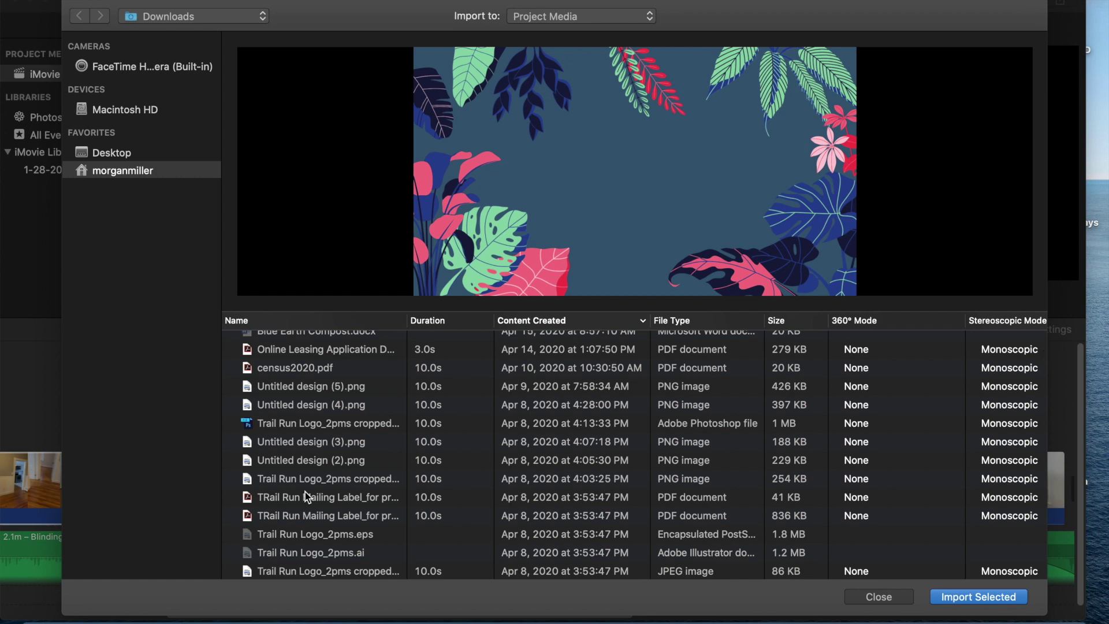
scroll(306, 492, "down", 5)
scroll(305, 494, "down", 5)
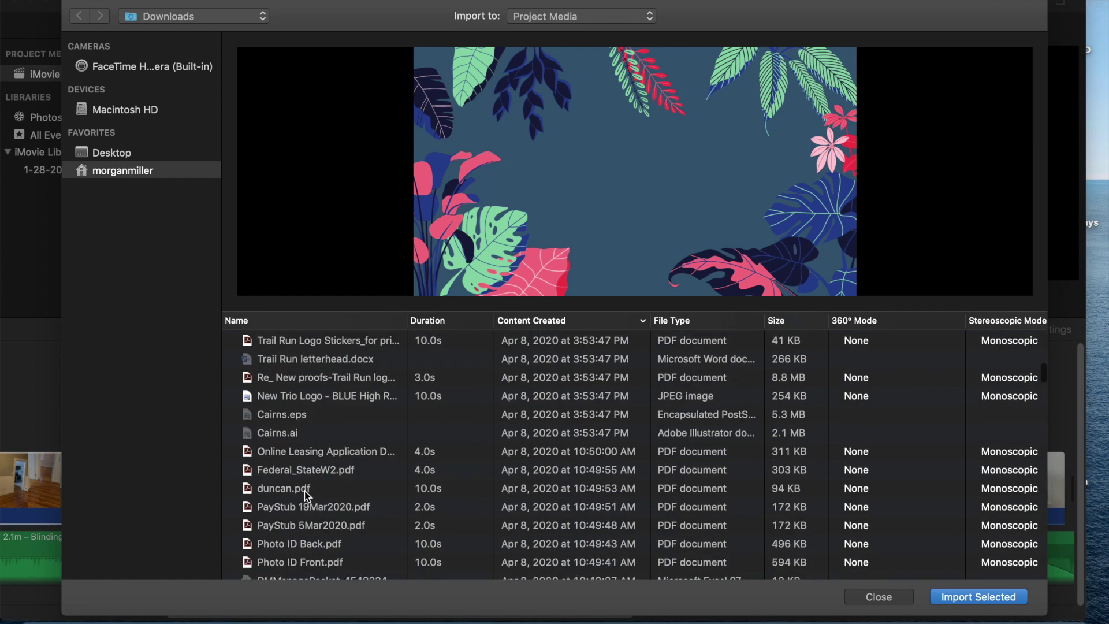
scroll(304, 491, "down", 3)
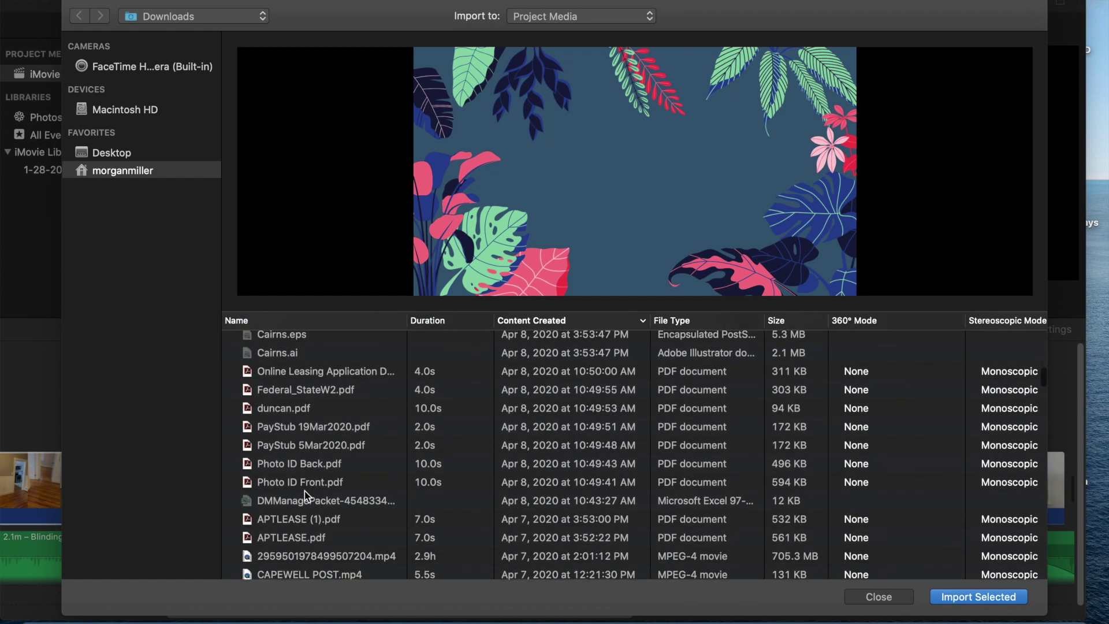
scroll(303, 491, "up", 3)
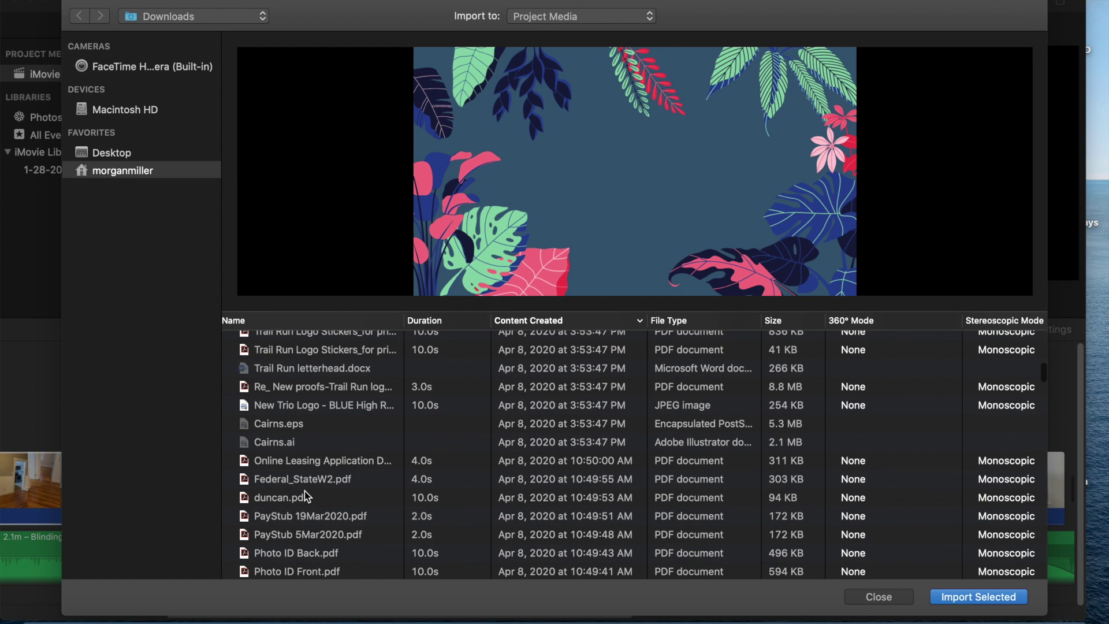
scroll(304, 490, "up", 4)
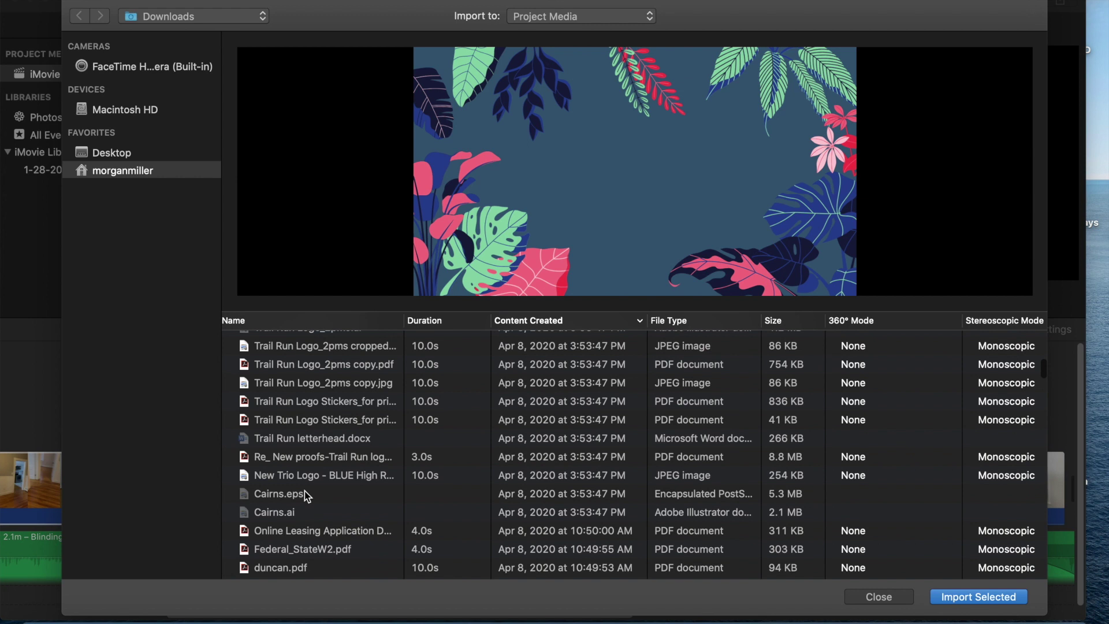
left_click(307, 386)
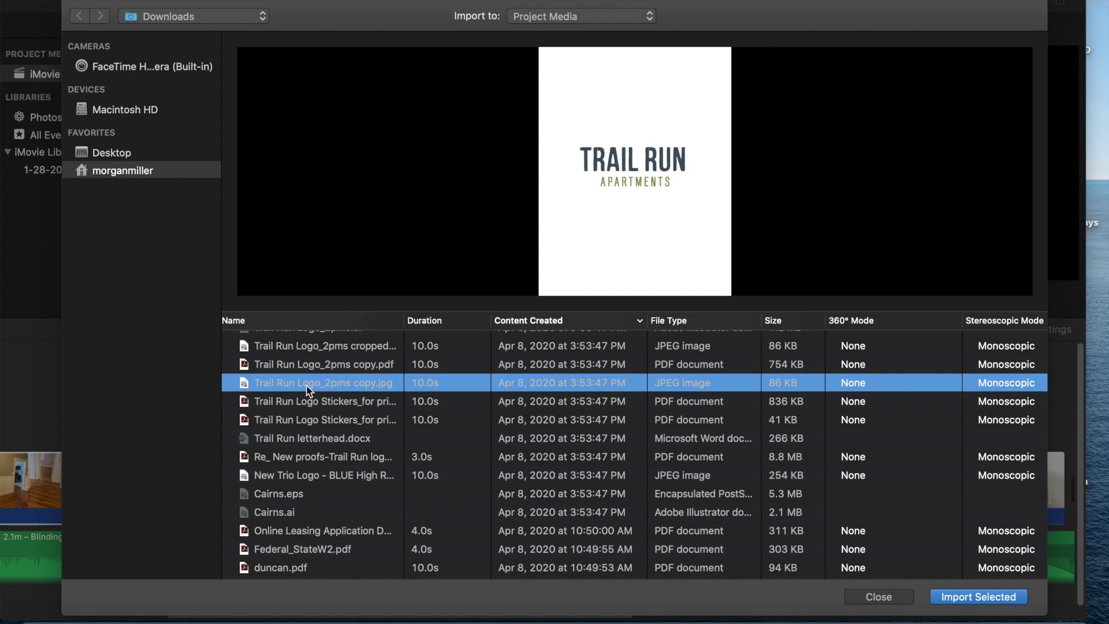
left_click(949, 597)
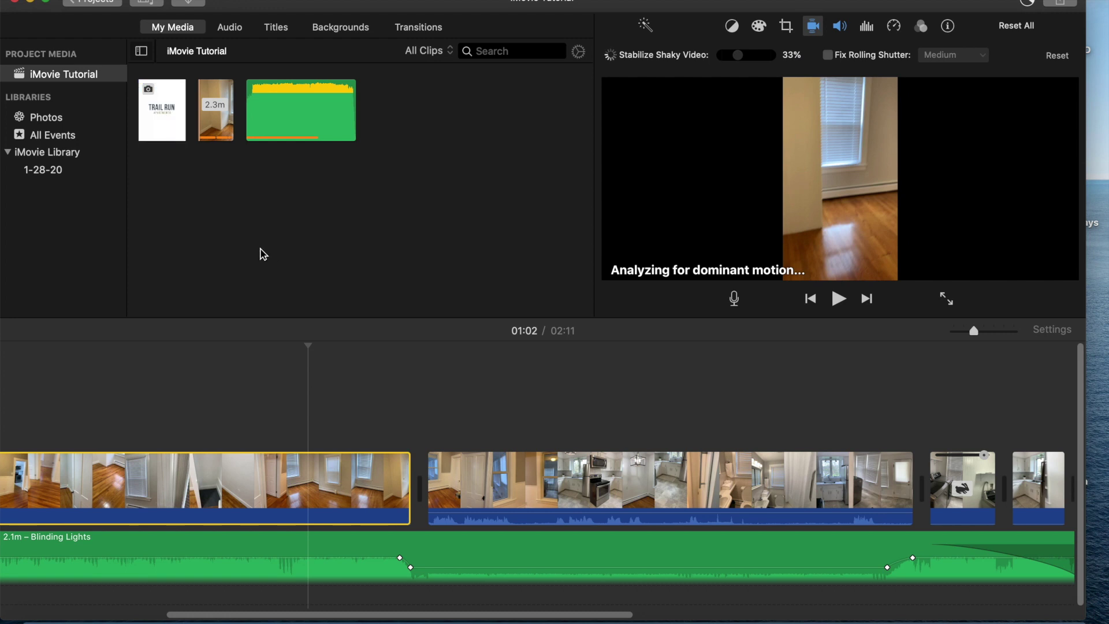
Step: Insert the Trail Run logo before the first video clip and move the Blinding Lights music to start with it
scroll(224, 439, "left", 10)
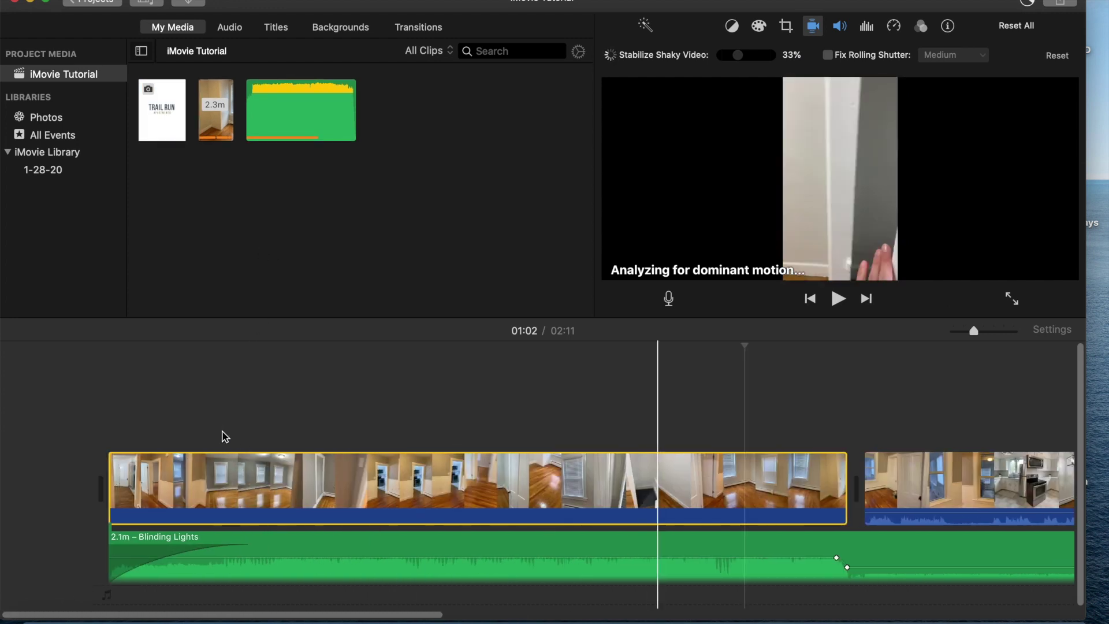
left_click_drag(168, 126, 66, 487)
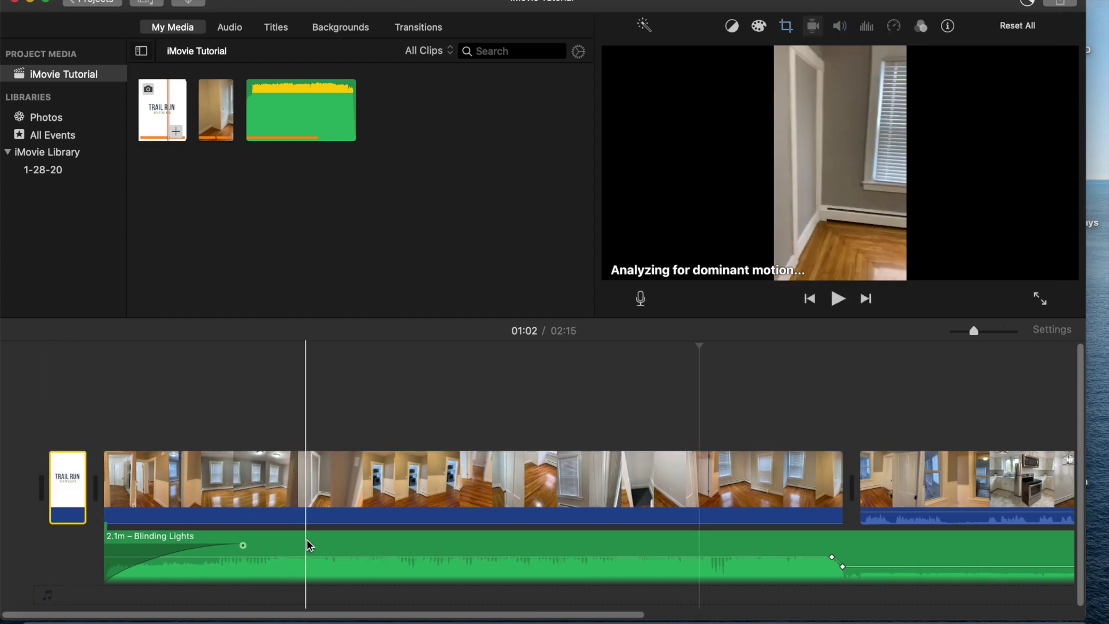
left_click(238, 544)
left_click_drag(281, 543, 230, 547)
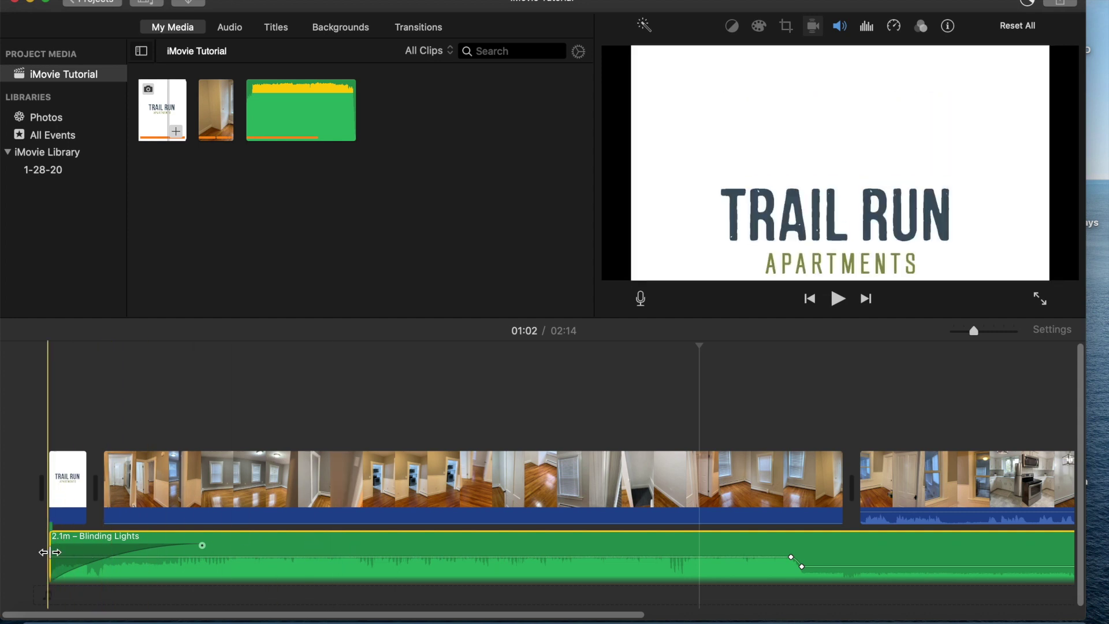
Step: Extend the end of the Blinding Lights music past the last video clip and lengthen its fade-out to begin where the second video clip ends
scroll(679, 585, "right", 15)
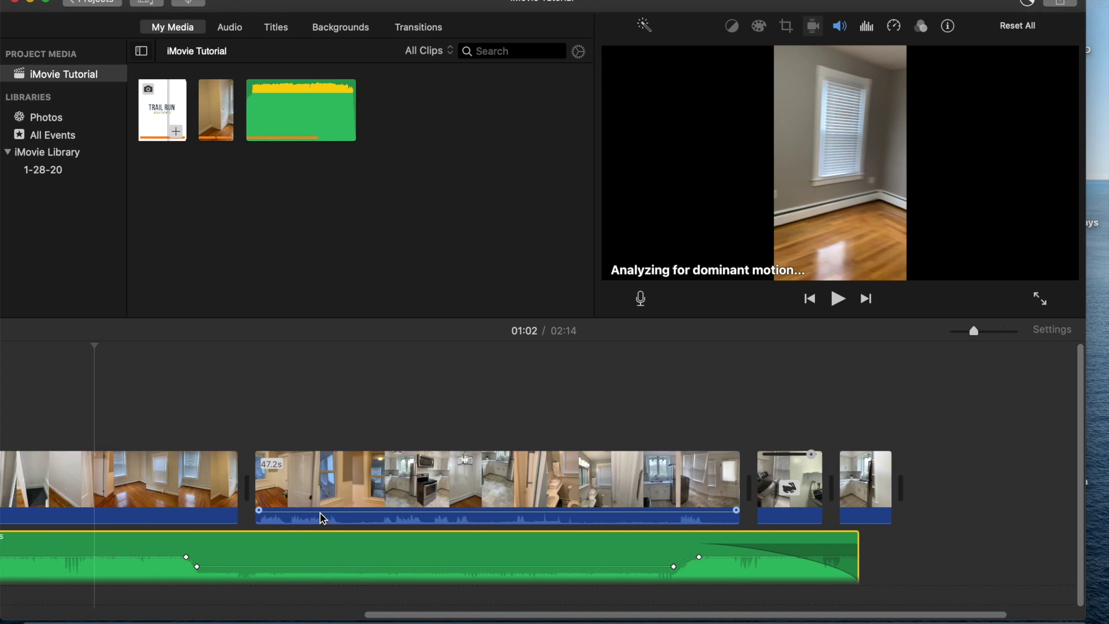
left_click_drag(749, 550, 803, 549)
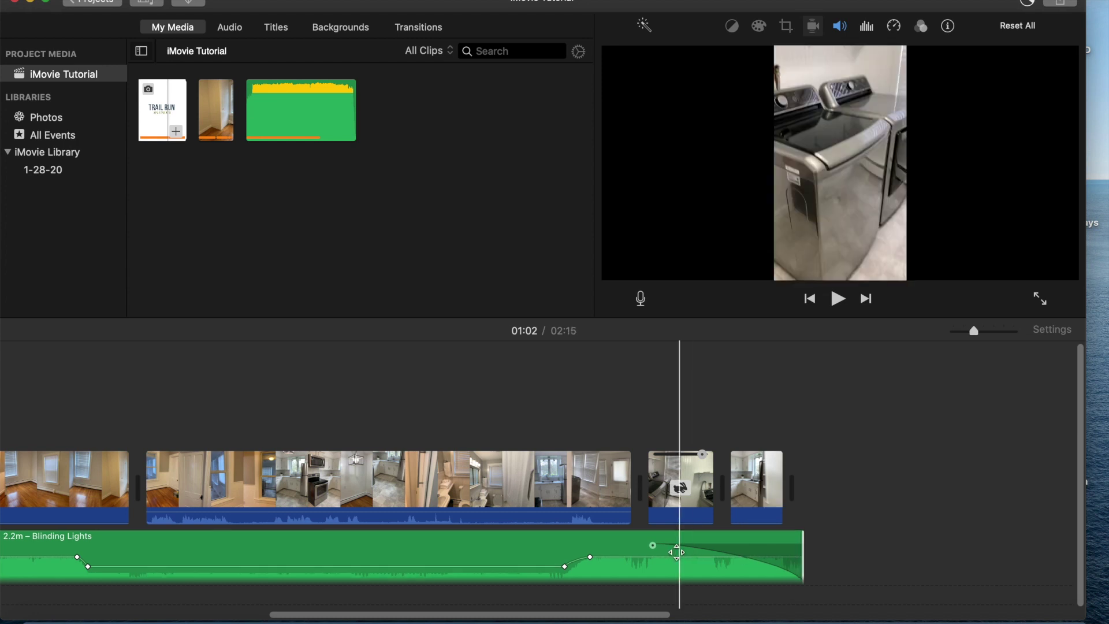
left_click_drag(652, 546, 630, 545)
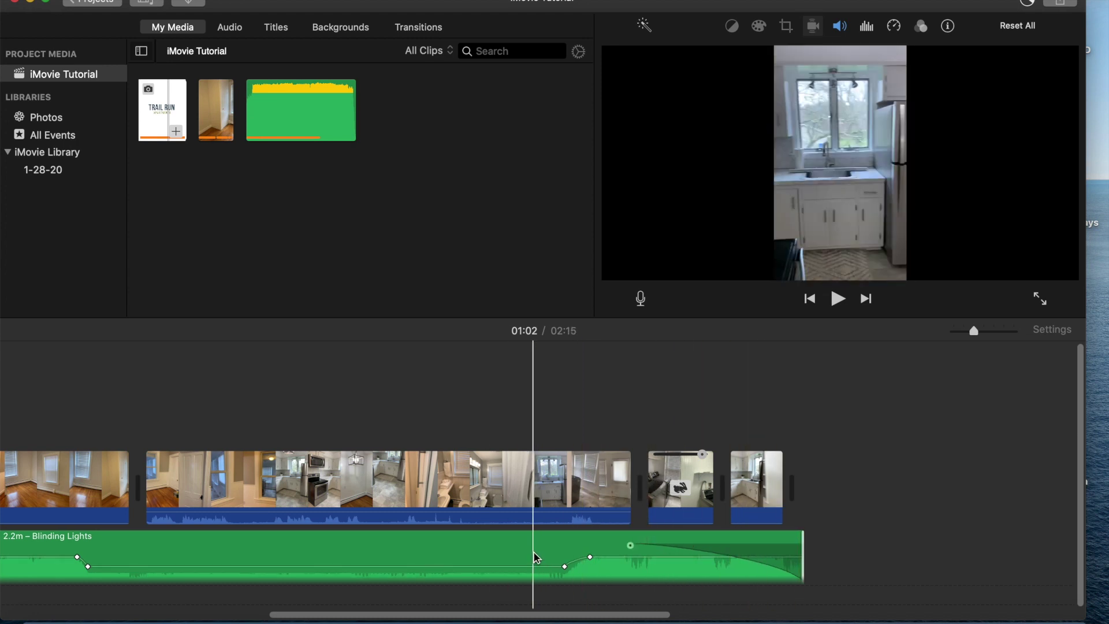
Step: Play back the opening from the logo into the first video clip
scroll(532, 554, "left", 10)
left_click(64, 473)
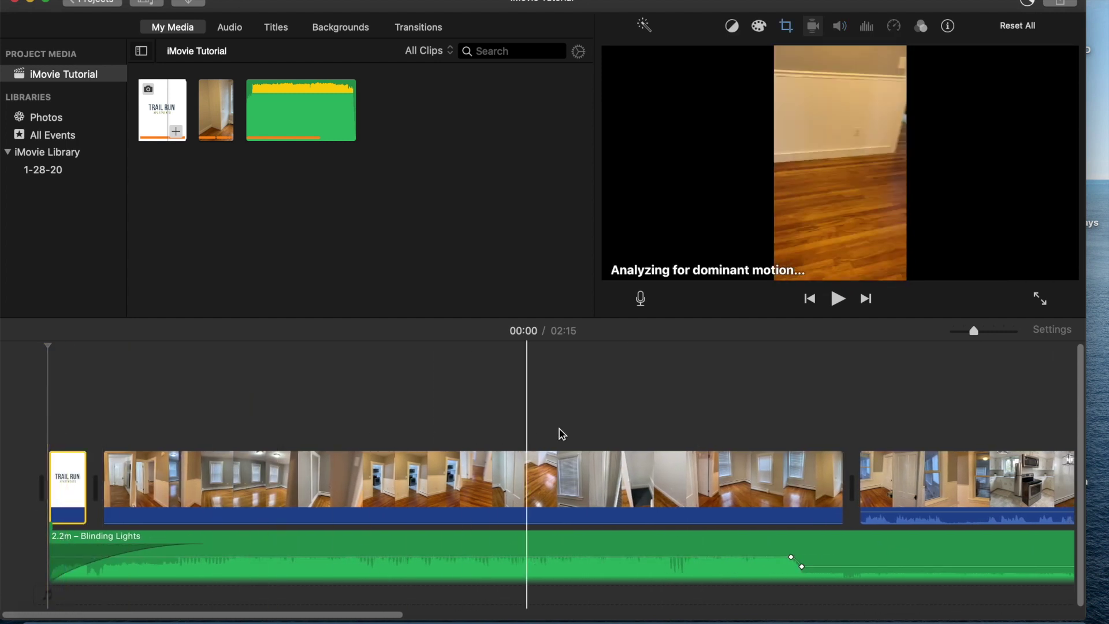
left_click(838, 298)
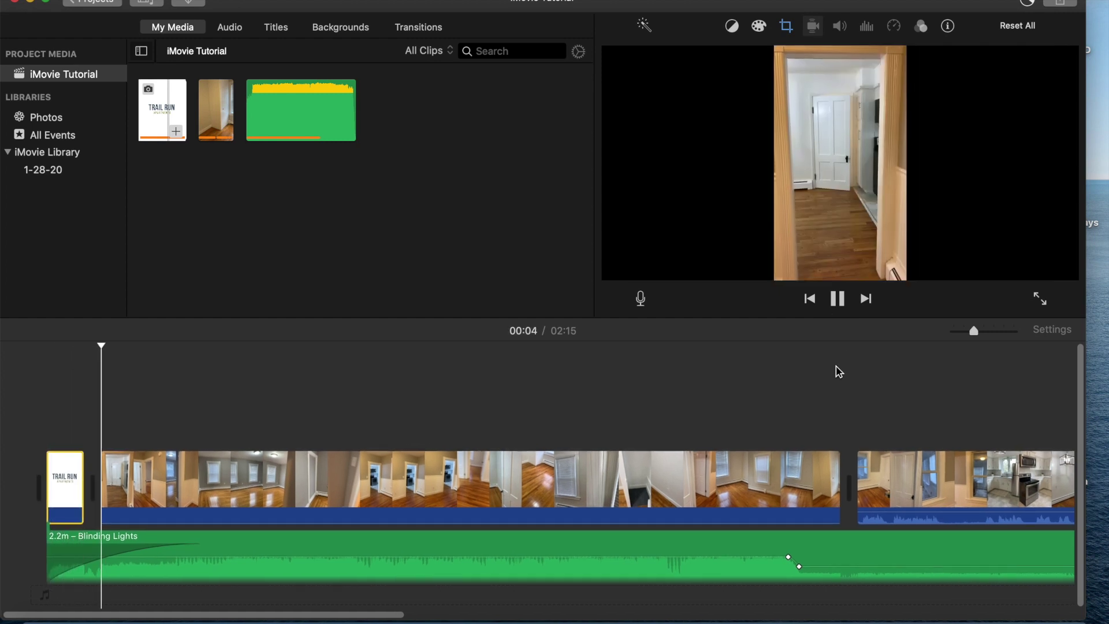
left_click(837, 298)
Step: Move the logo clip's Ken Burns End frame up over the logo text, nearly matching the Start frame
left_click(73, 491)
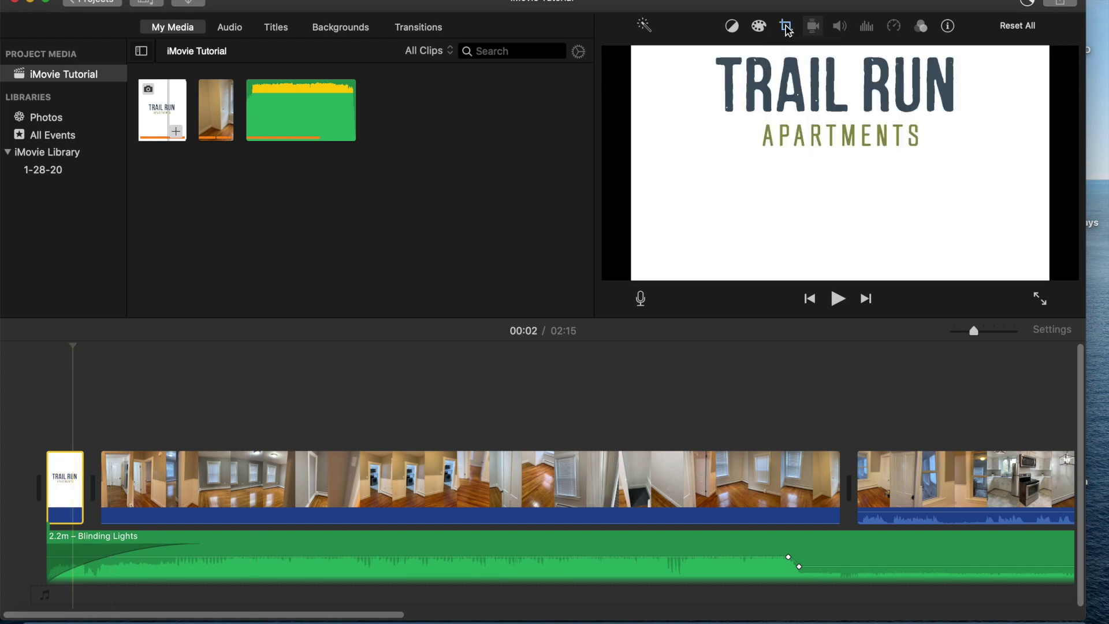
left_click(786, 27)
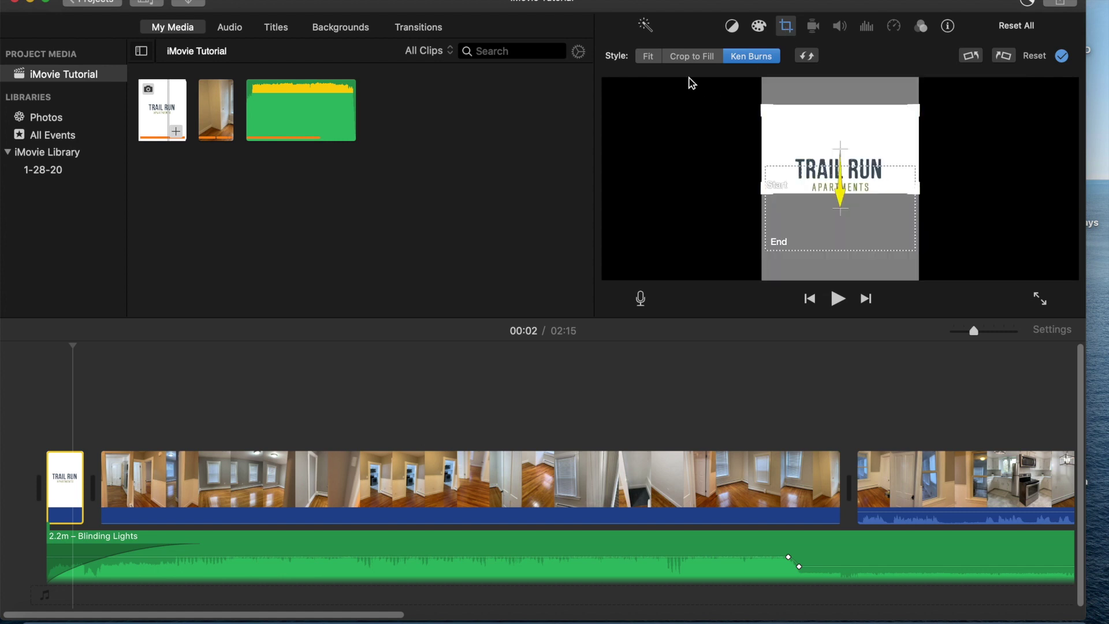
left_click_drag(841, 226, 841, 168)
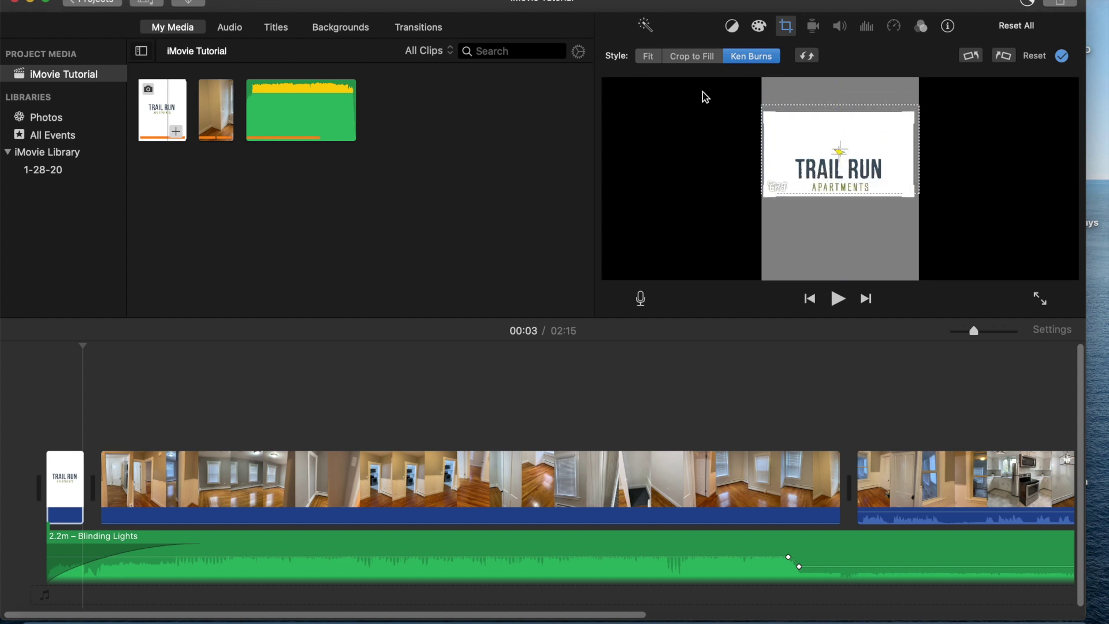
Step: Try Crop to Fill on the opening logo, switch its cropping style to Fit, and play it back from the beginning
left_click(706, 58)
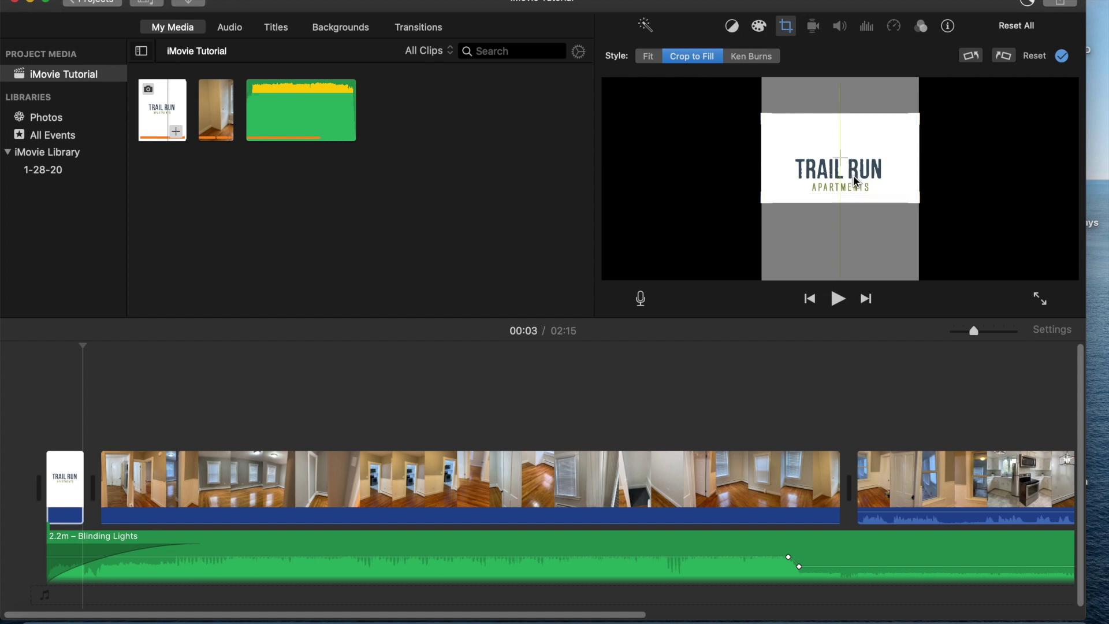
left_click(648, 57)
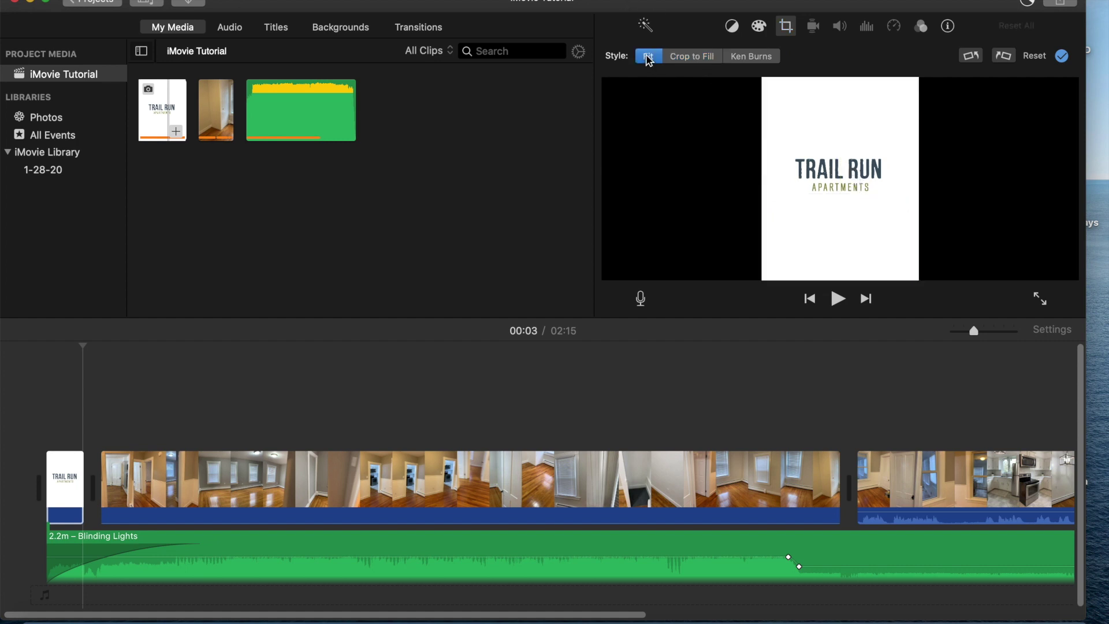
left_click(40, 434)
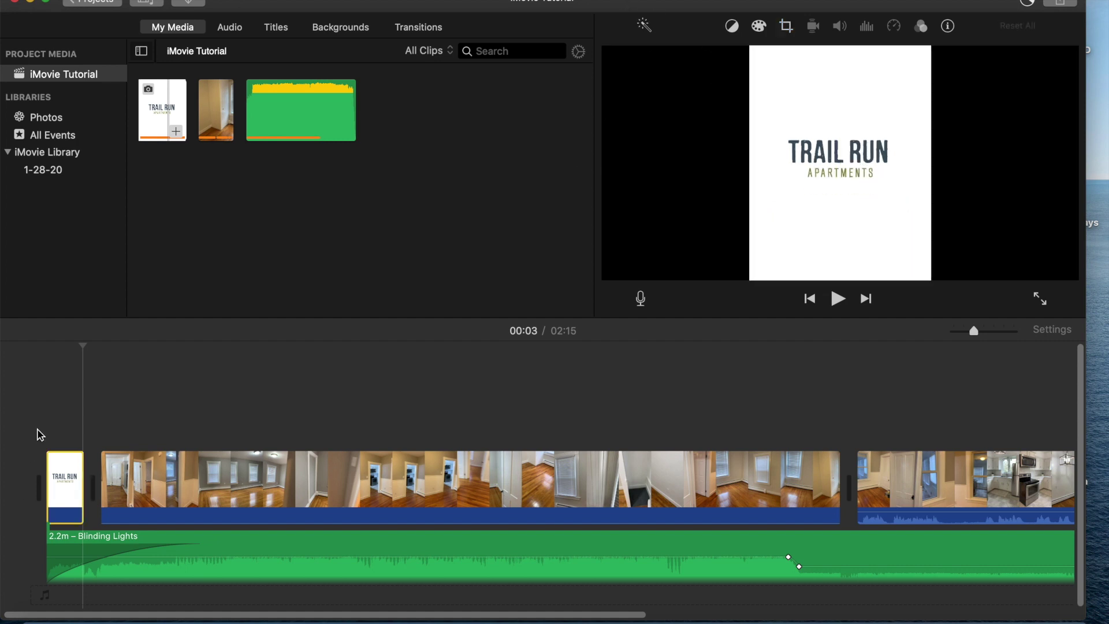
left_click(838, 298)
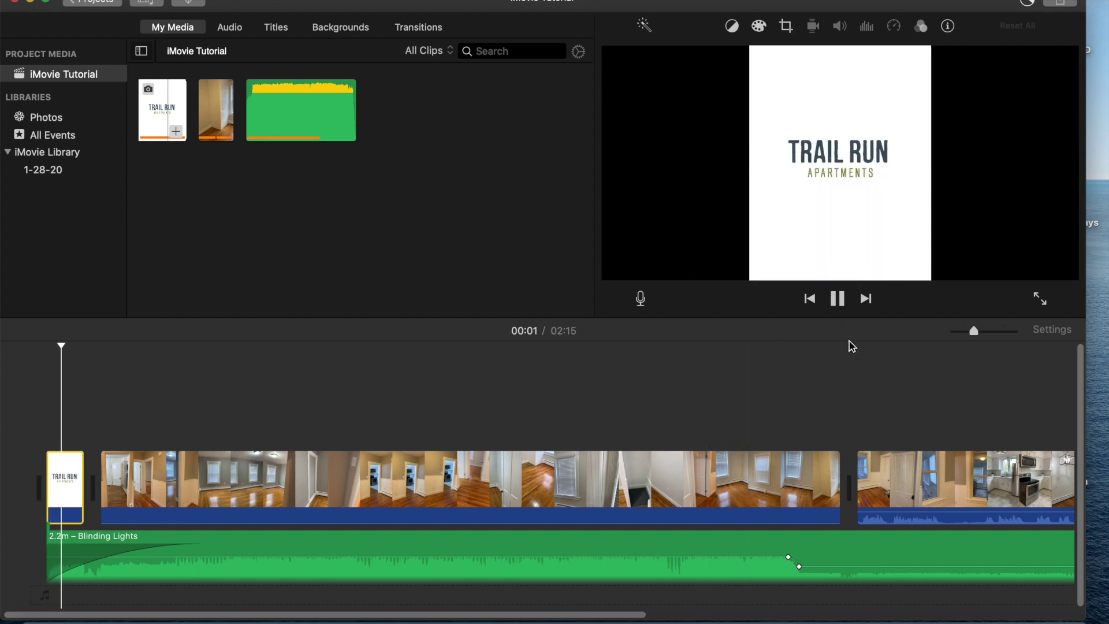
Step: Set the opening logo's cropping style to Ken Burns, move its Start frame up over the logo text, and play back the opening
left_click(786, 27)
left_click(741, 57)
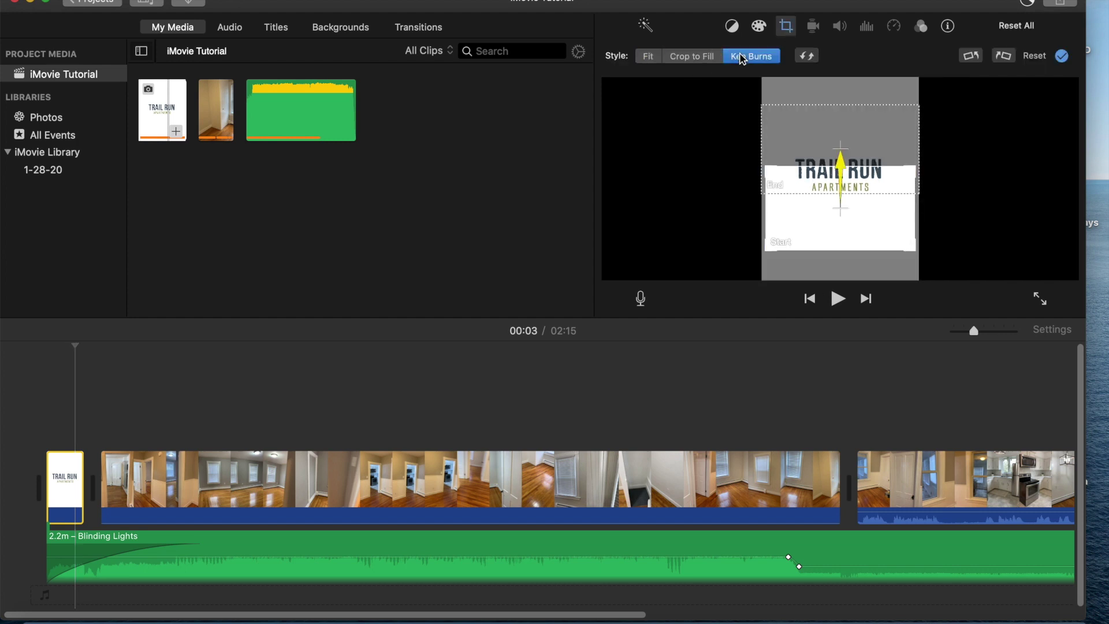
left_click_drag(848, 230, 847, 192)
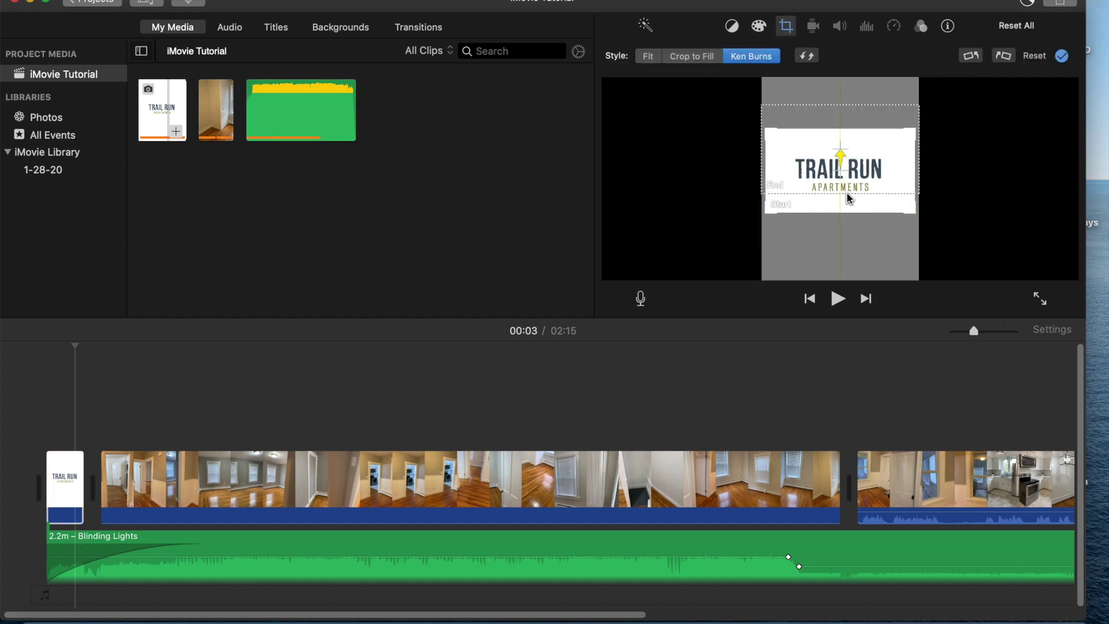
left_click(30, 422)
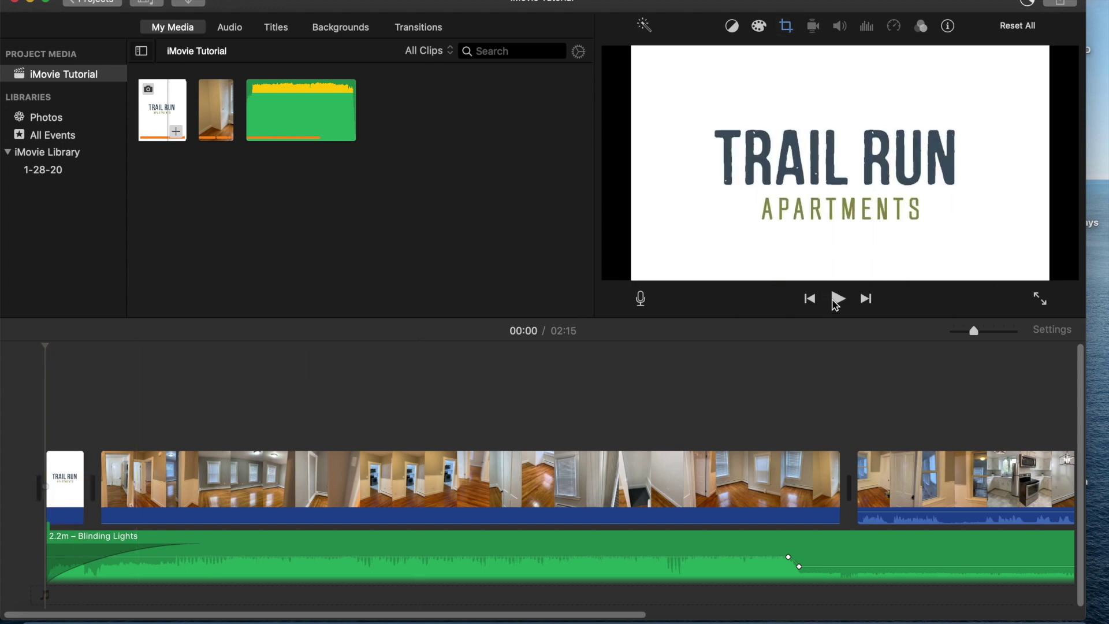
left_click(836, 304)
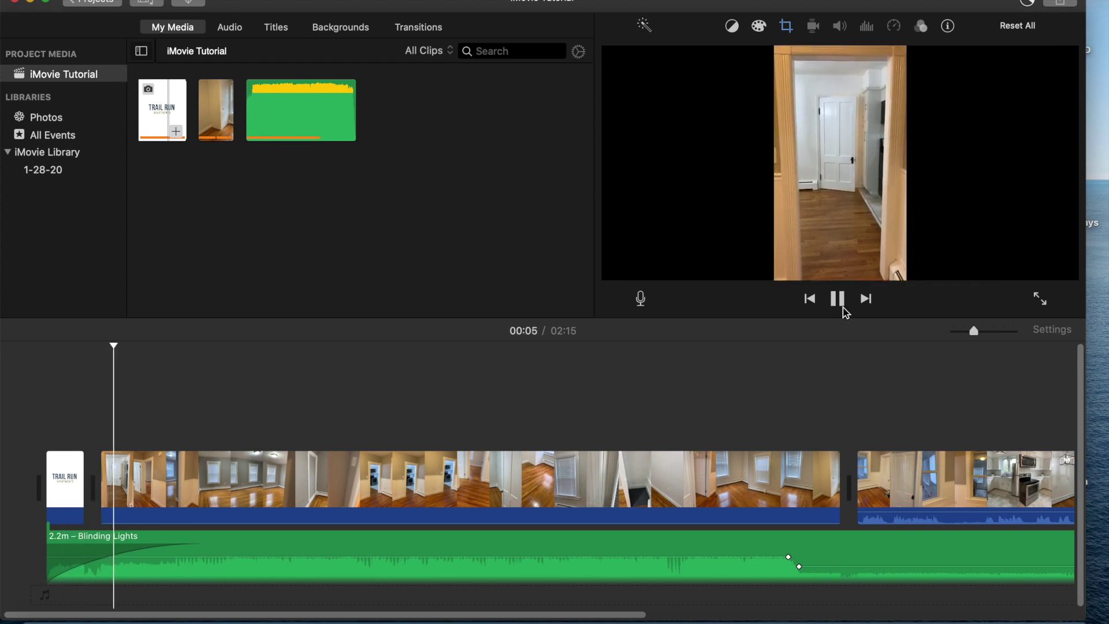
left_click(837, 298)
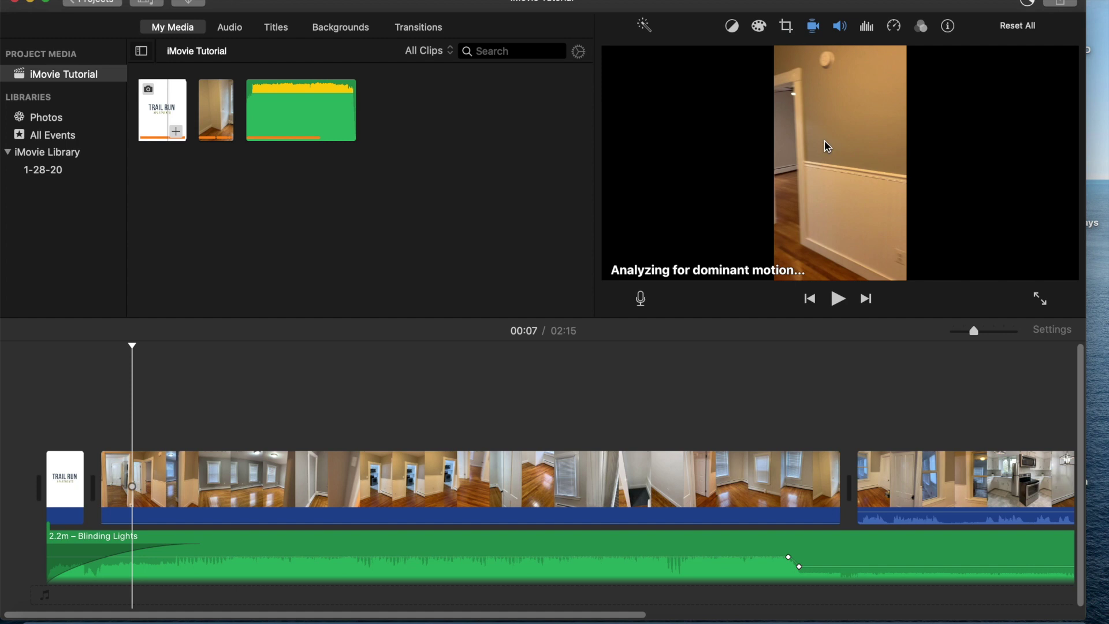
Step: Fine-tune the opening logo's Ken Burns motion by raising the Start frame and lowering the End frame until they nearly coincide
left_click(784, 27)
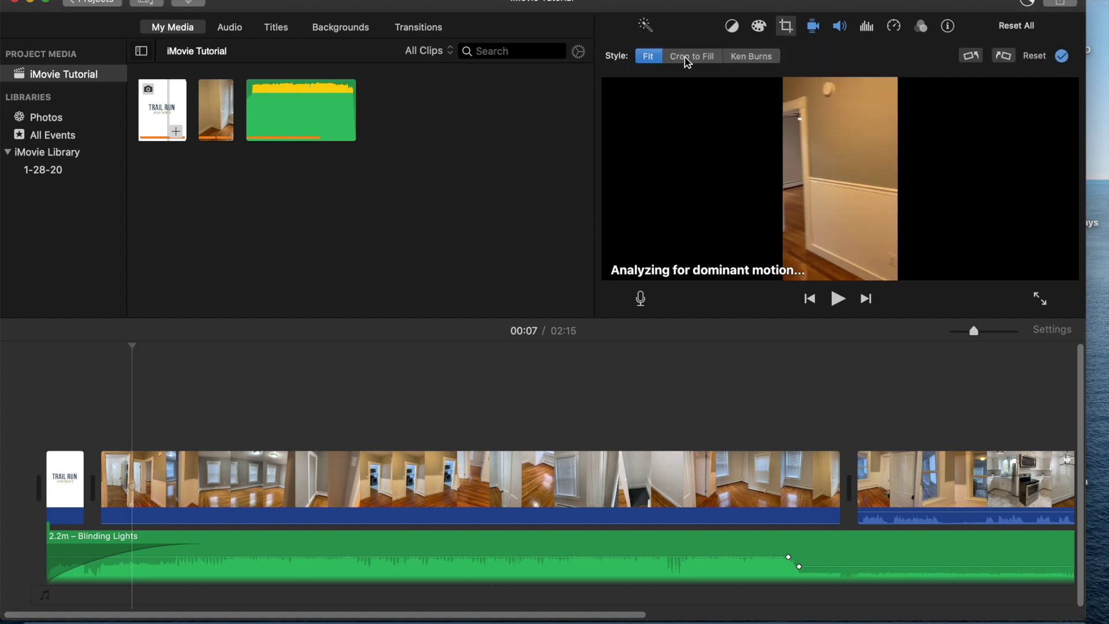
left_click(68, 472)
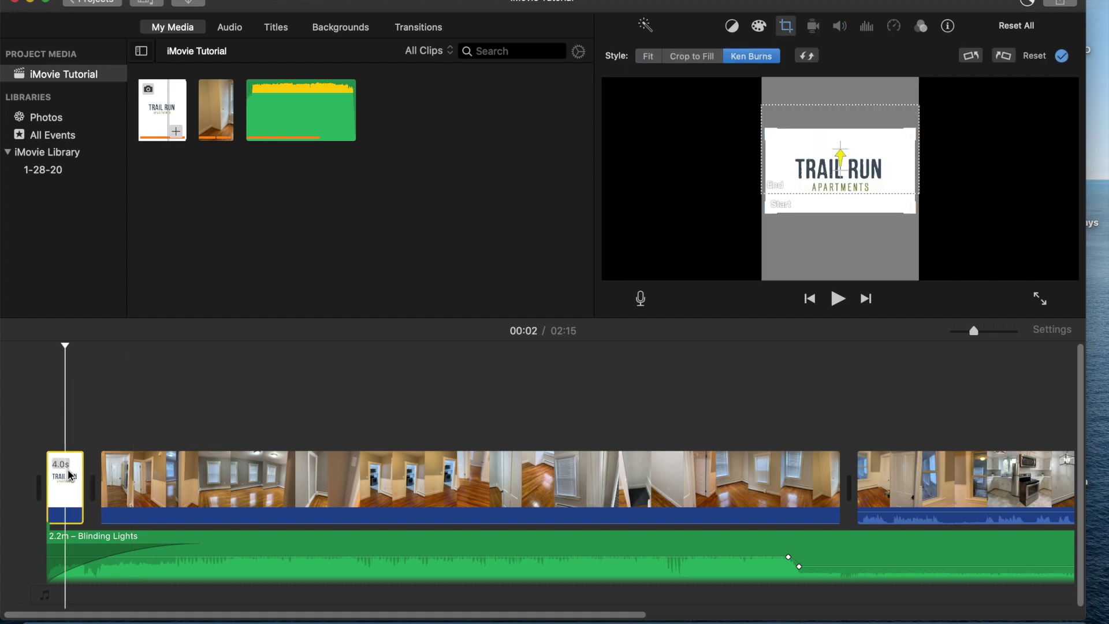
left_click_drag(828, 198, 829, 186)
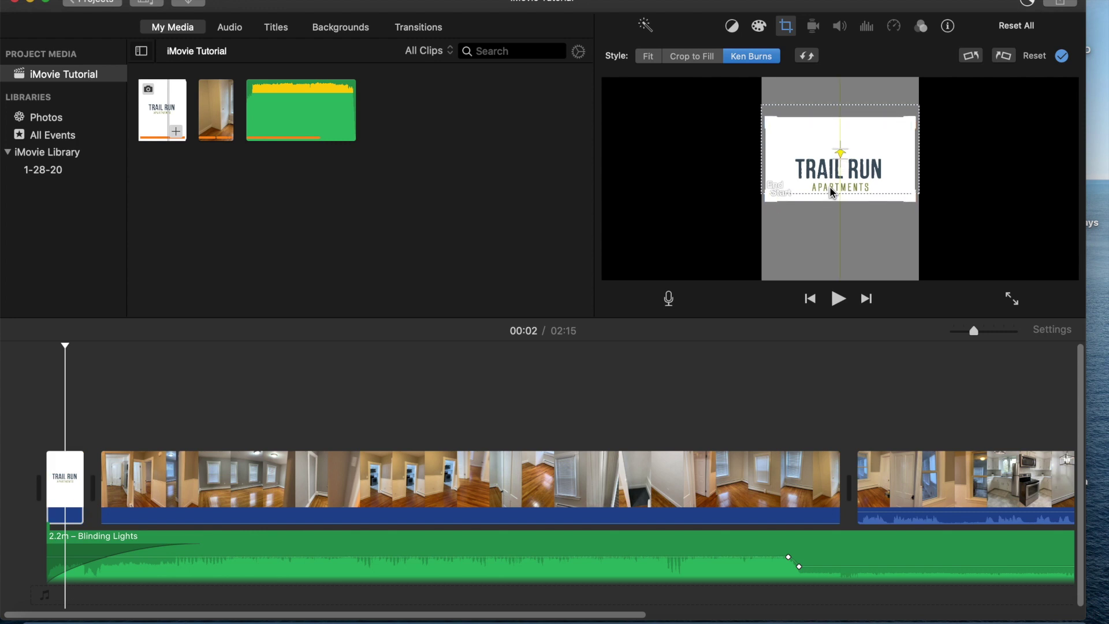
left_click(904, 116)
left_click_drag(905, 116, 904, 123)
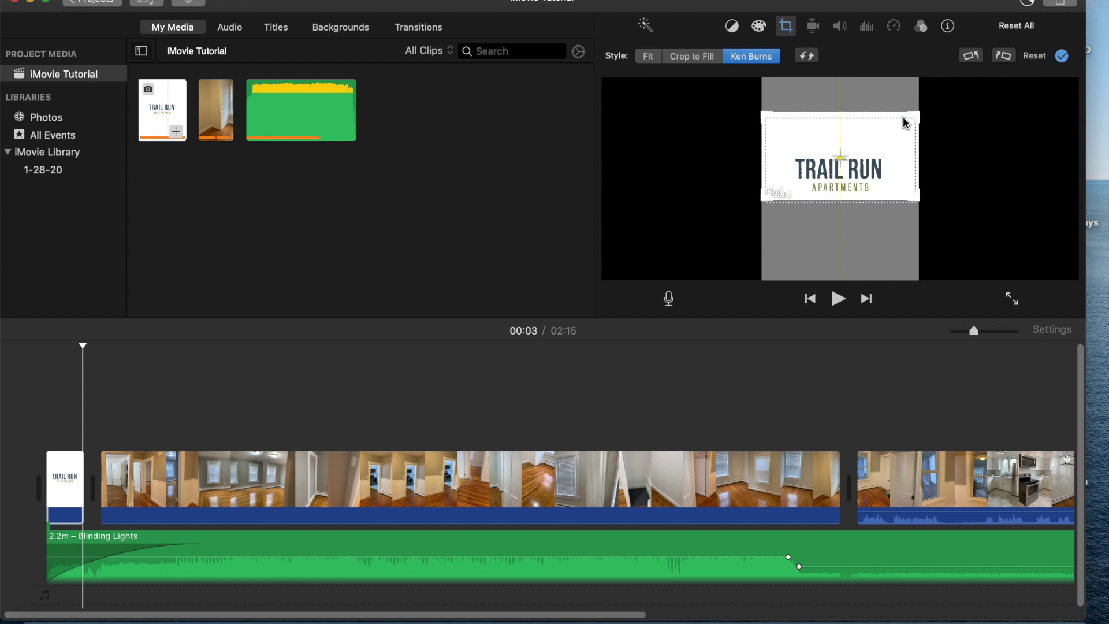
left_click(748, 375)
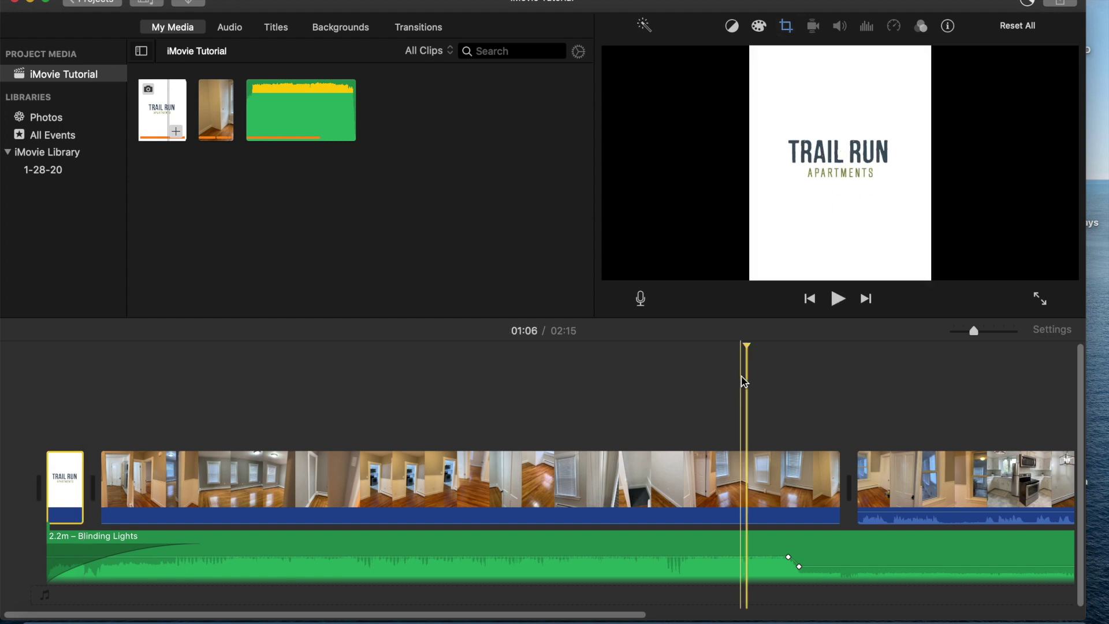
Step: Add the Trail Run logo from the project media after the last video clip in the timeline
scroll(766, 418, "right", 10)
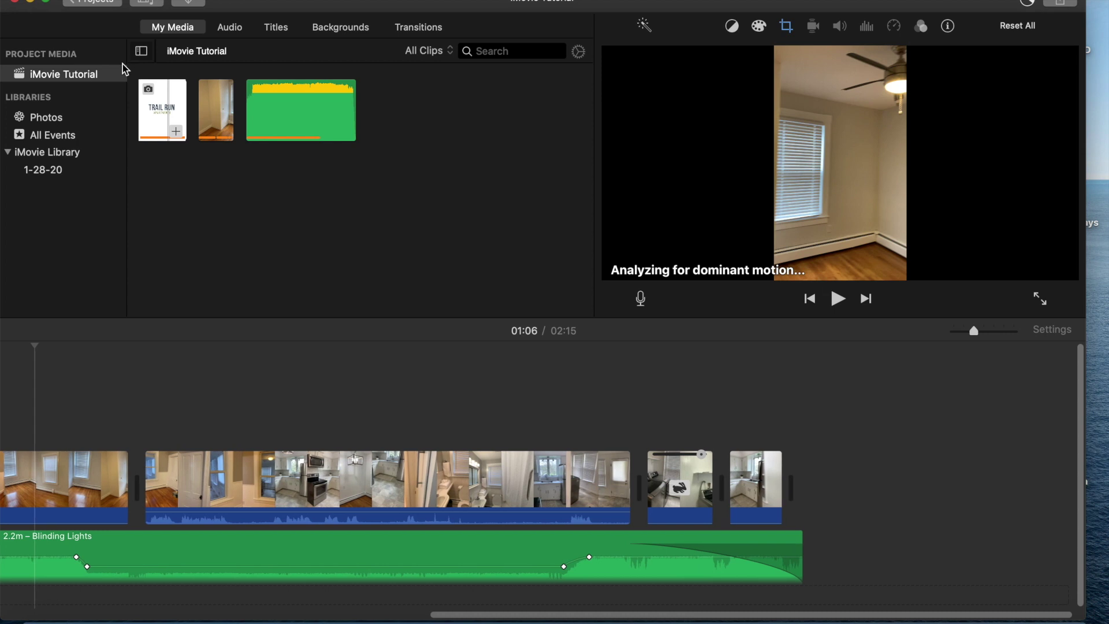
left_click_drag(152, 118, 819, 490)
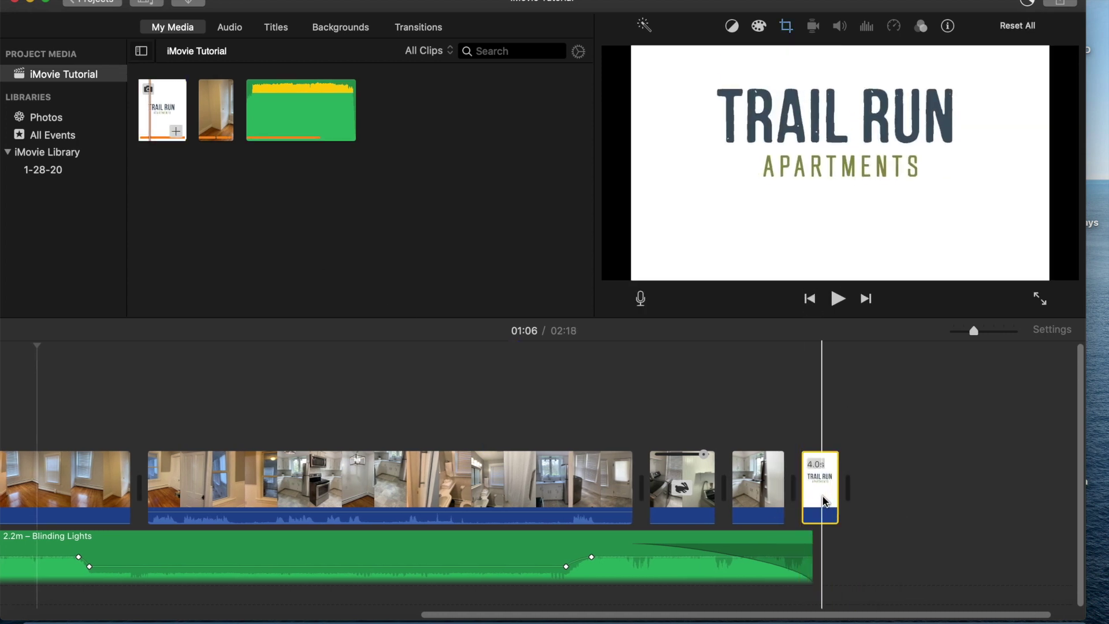
Step: Extend the end of the Blinding Lights background music to about 02:22, past the closing logo
left_click_drag(811, 565, 871, 565)
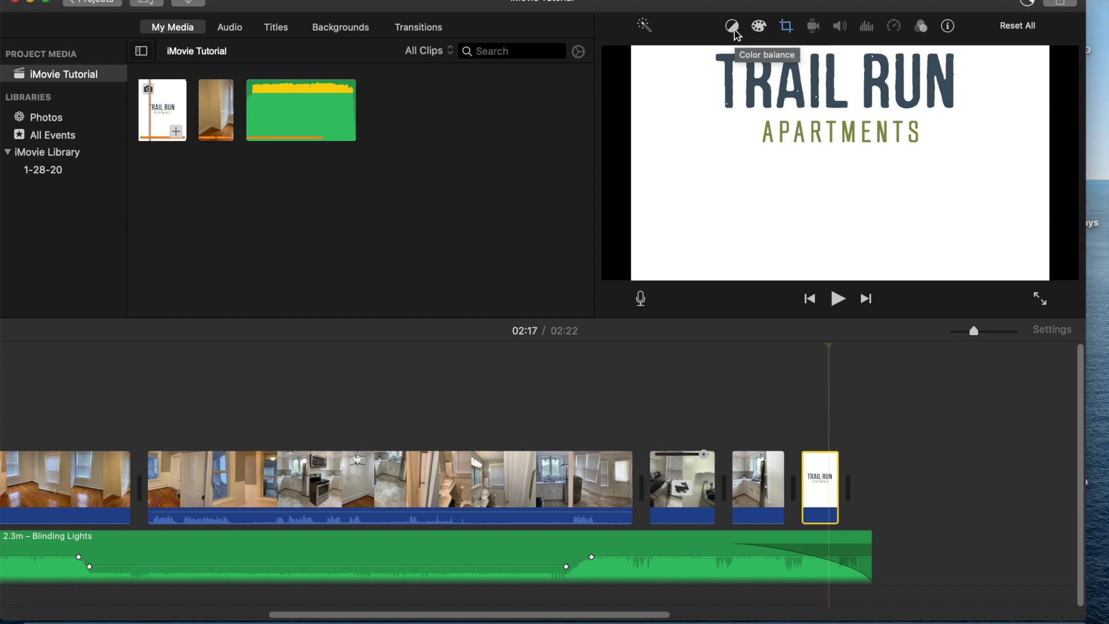
Step: Move the closing logo's Ken Burns Start and End frames so they nearly coincide around the logo text
left_click(788, 30)
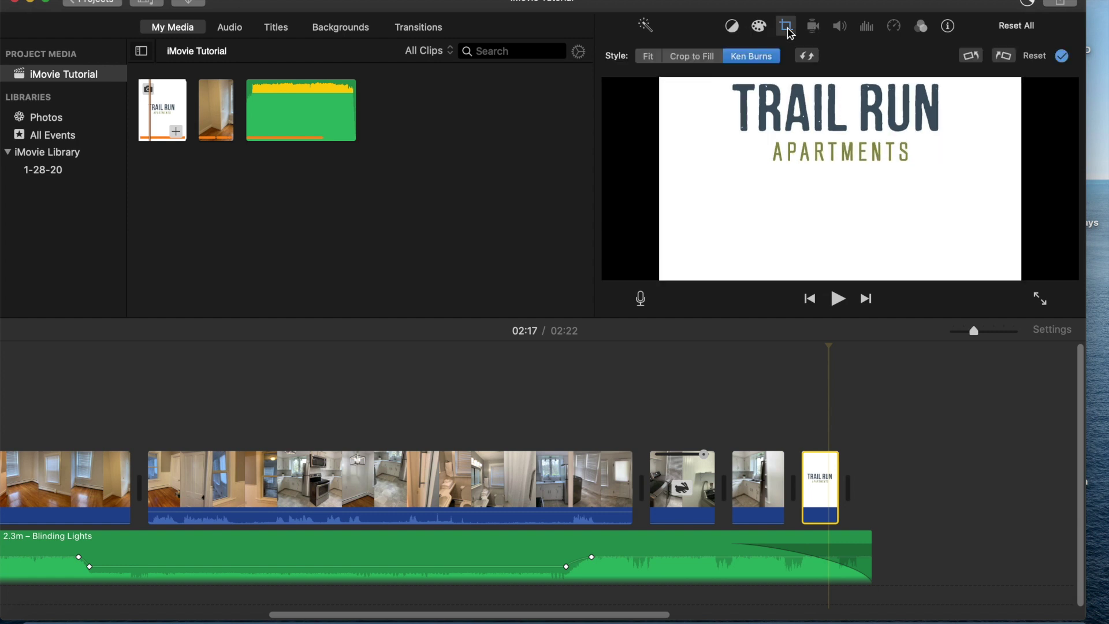
left_click_drag(898, 137, 896, 171)
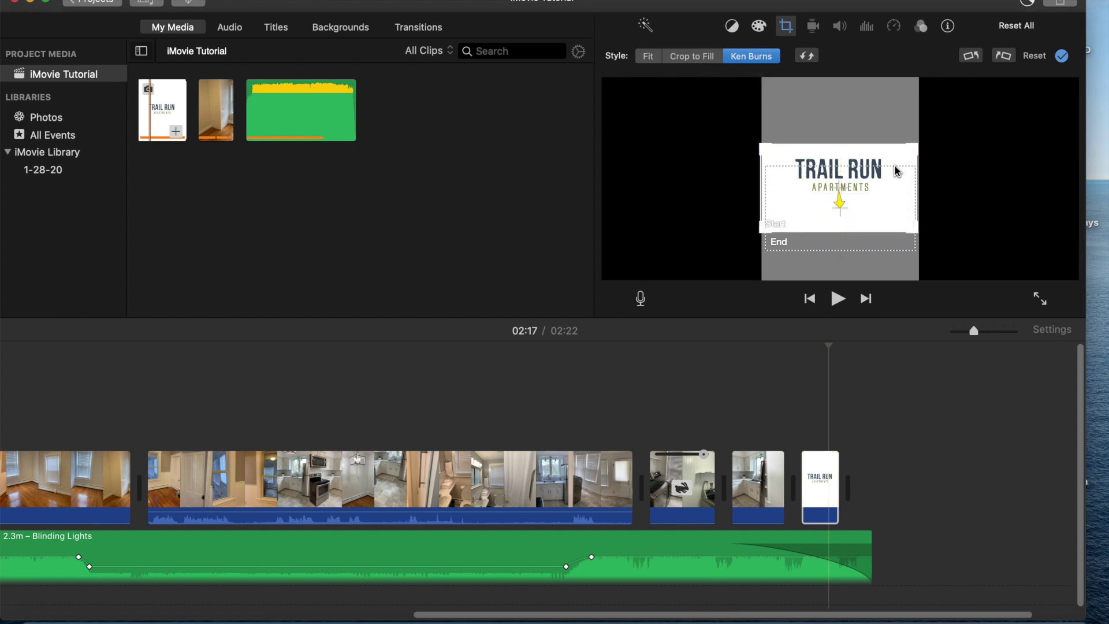
left_click_drag(880, 250, 877, 227)
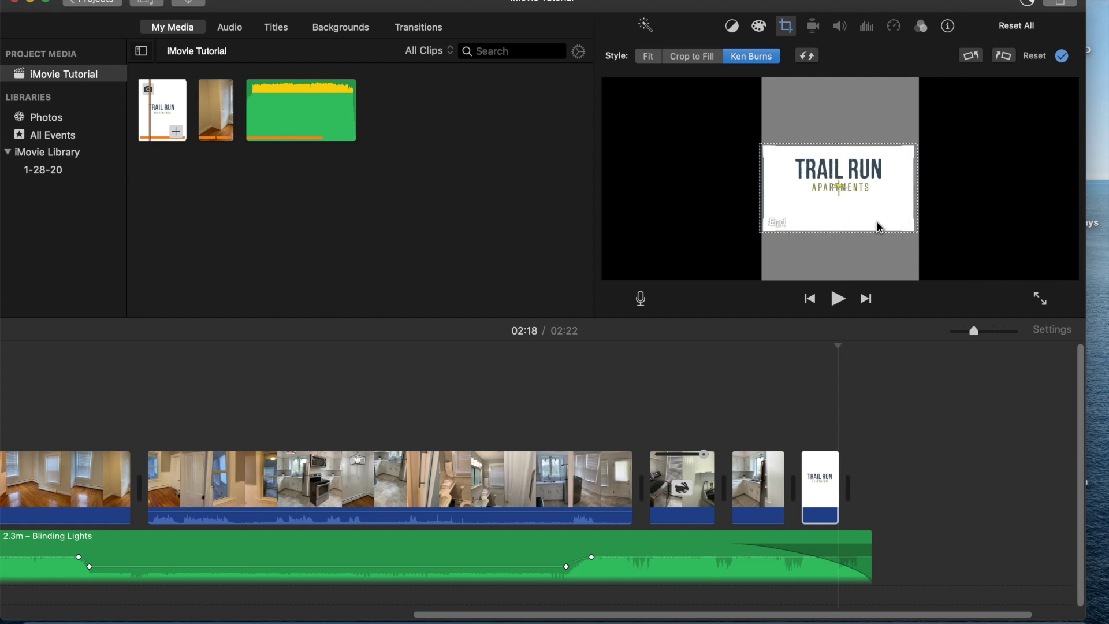
Step: Play back the end of the movie from the last apartment clip into the closing logo
scroll(751, 416, "left", 15)
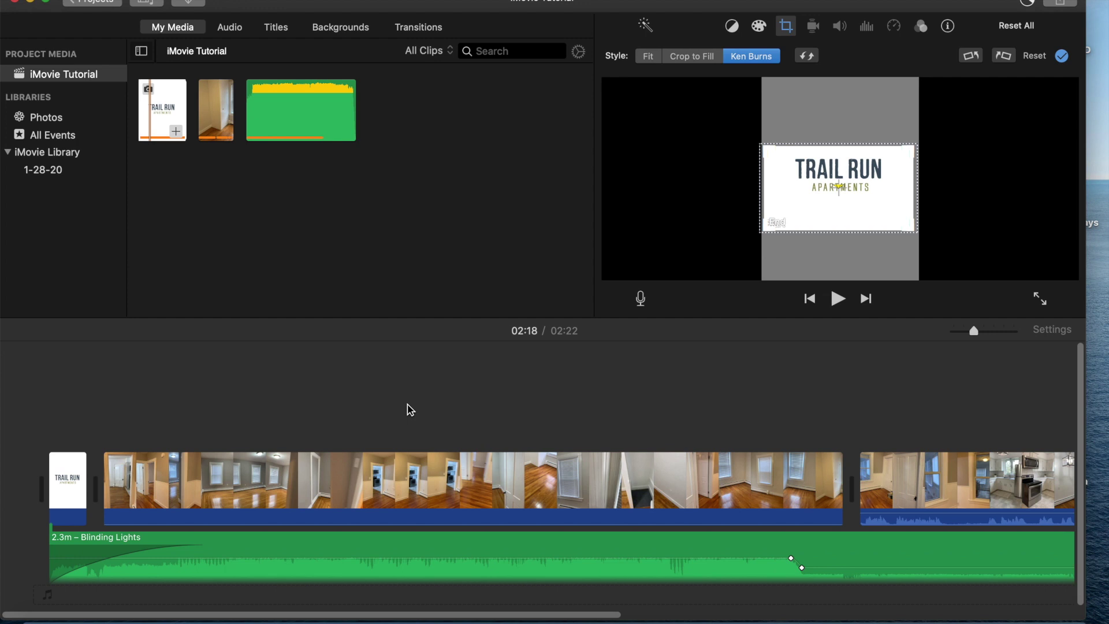
left_click(407, 404)
scroll(850, 491, "right", 5)
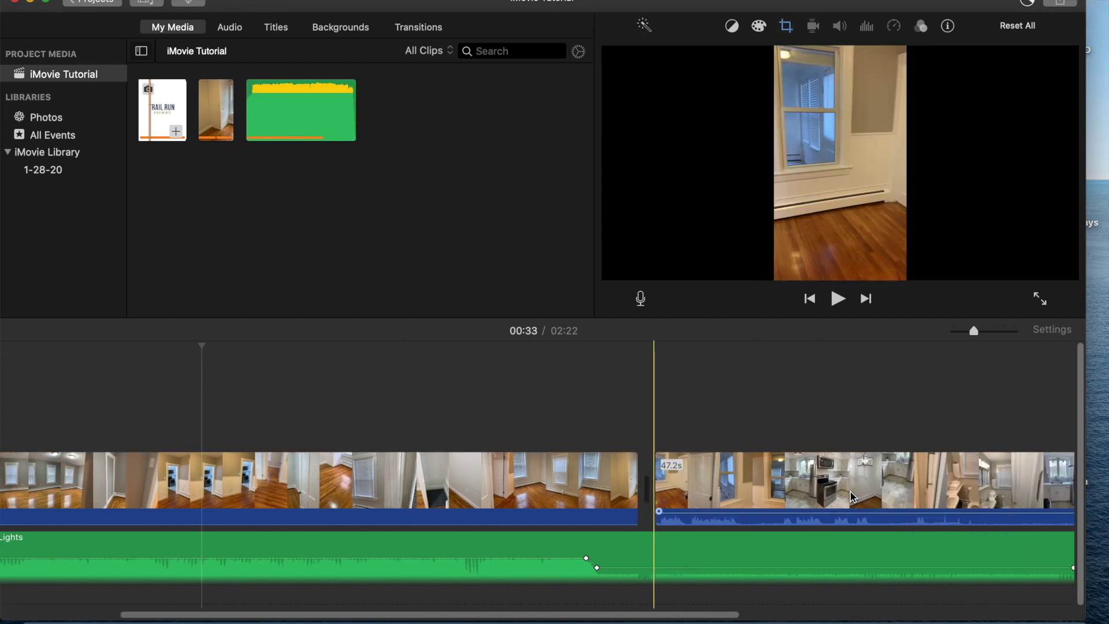
scroll(850, 491, "right", 12)
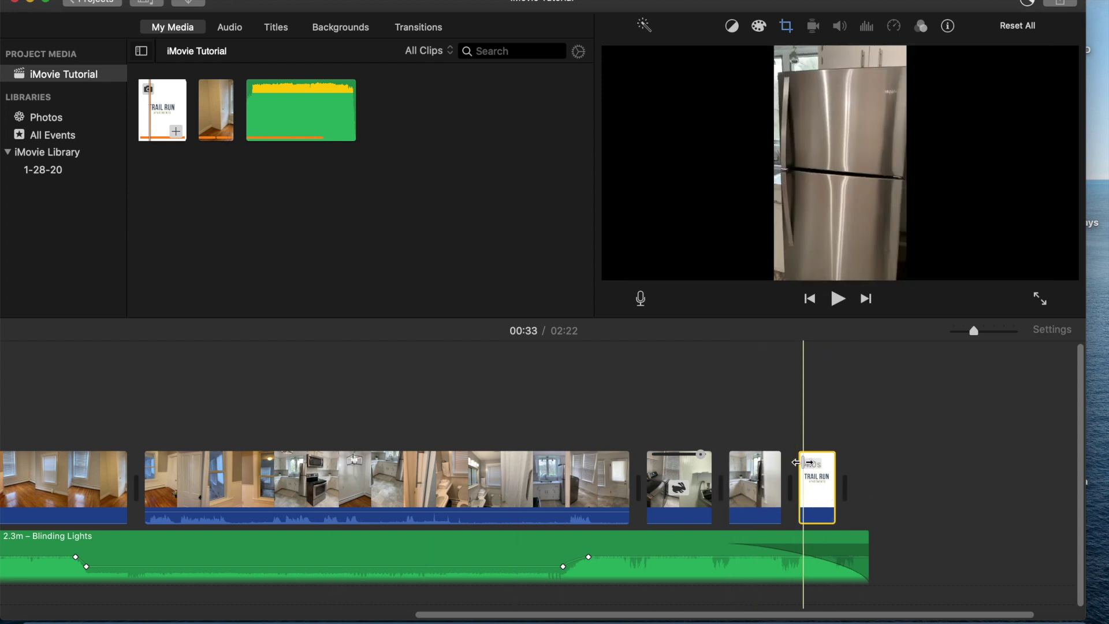
left_click(766, 482)
key("space")
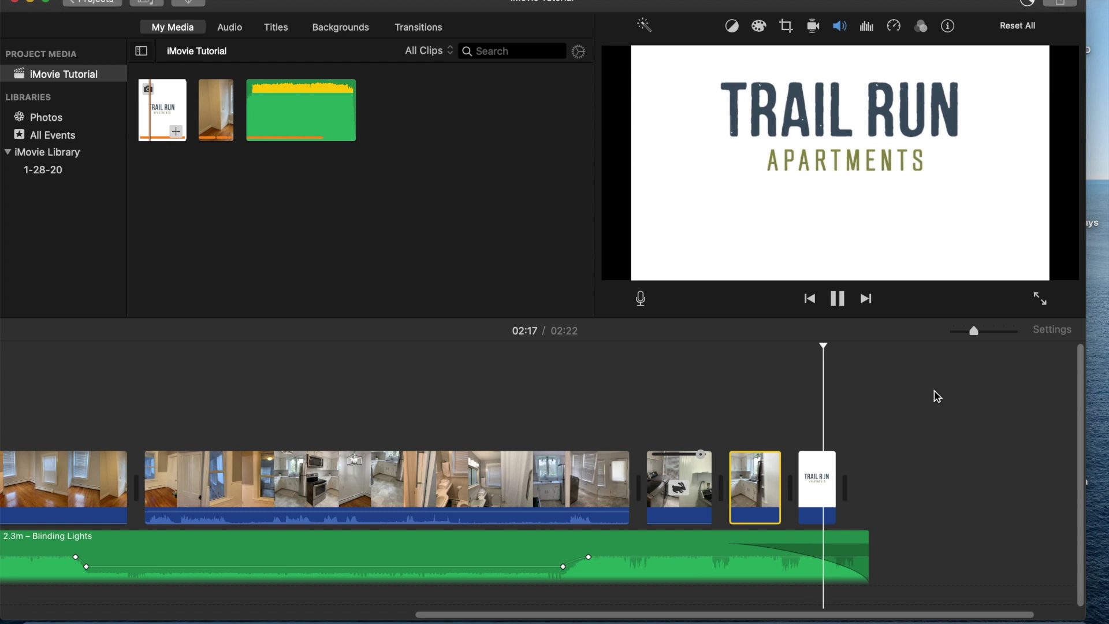
Step: Set the closing logo's cropping style to Crop to Fill, position the crop frame around the logo text, and play back the ending
left_click(787, 28)
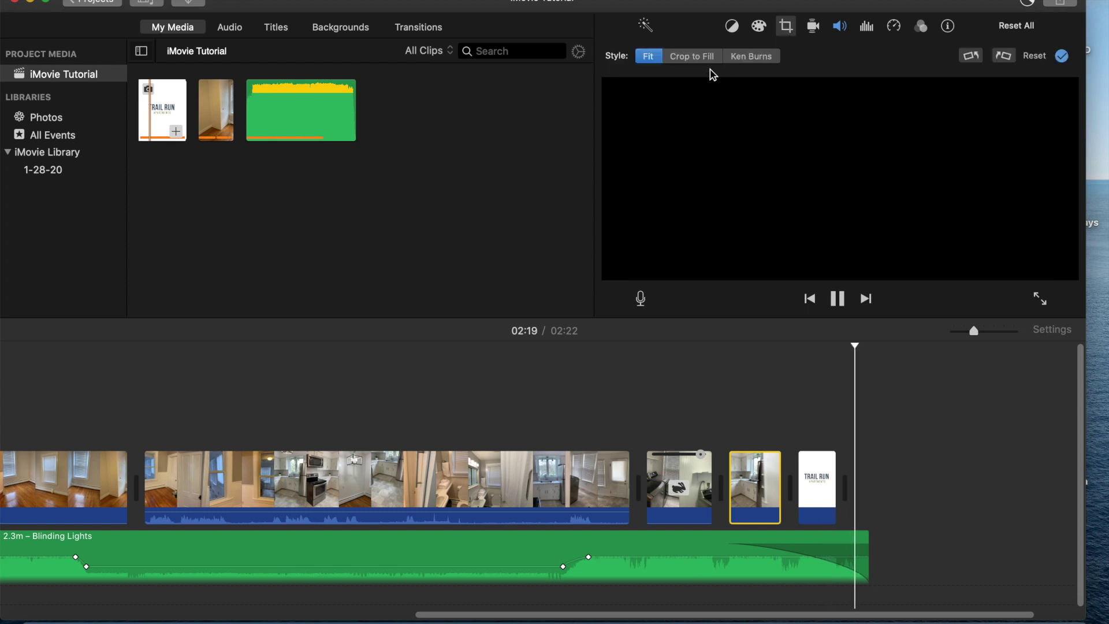
left_click(810, 487)
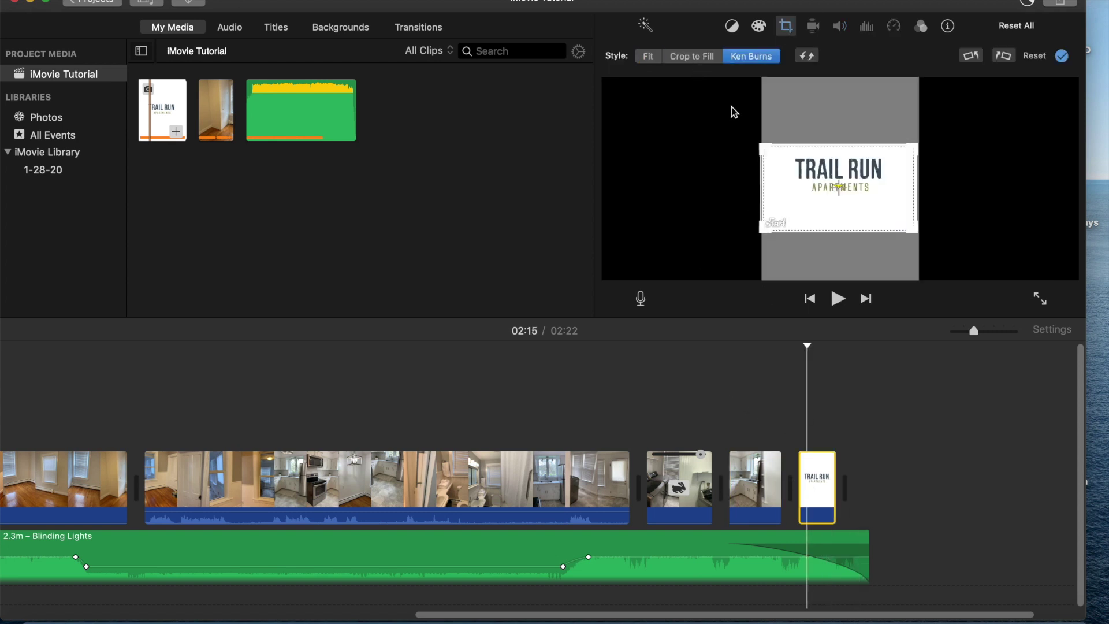
left_click(697, 58)
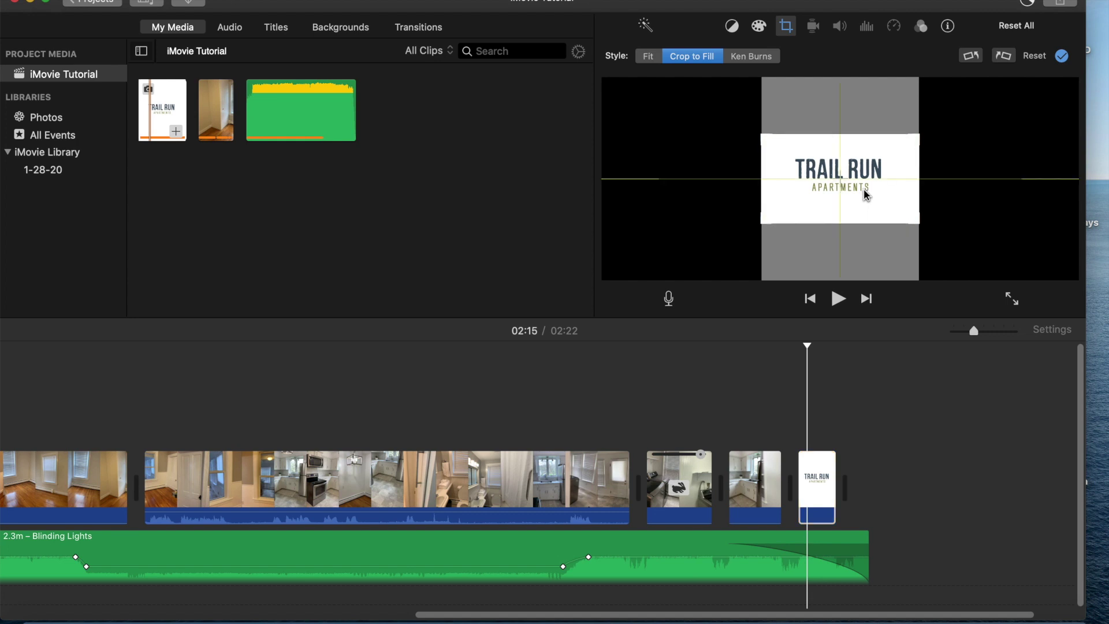
left_click(777, 371)
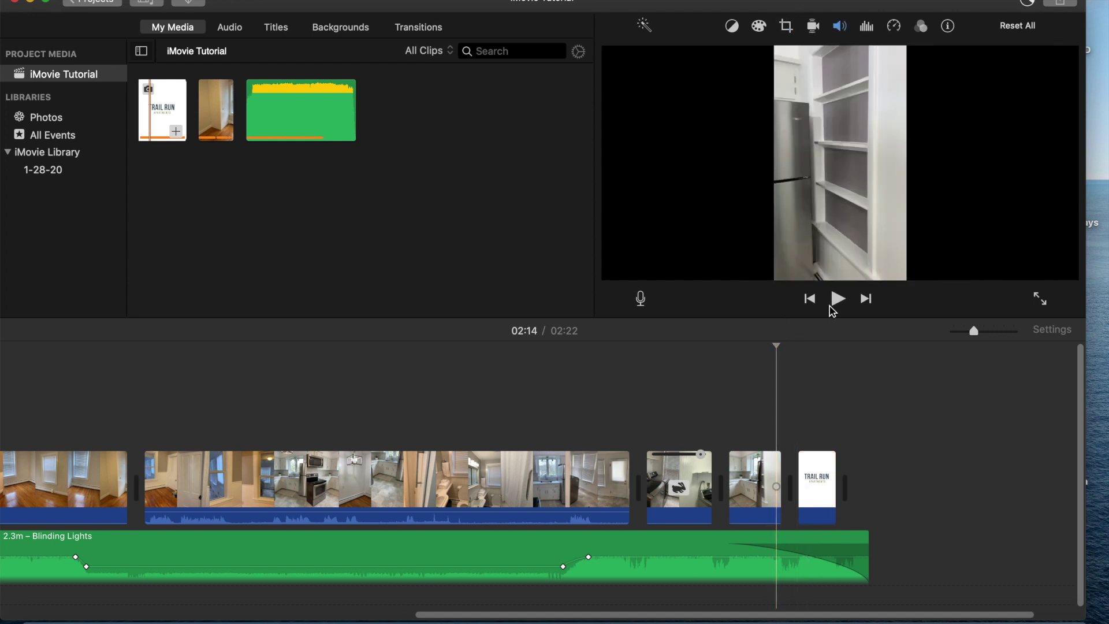
key("space")
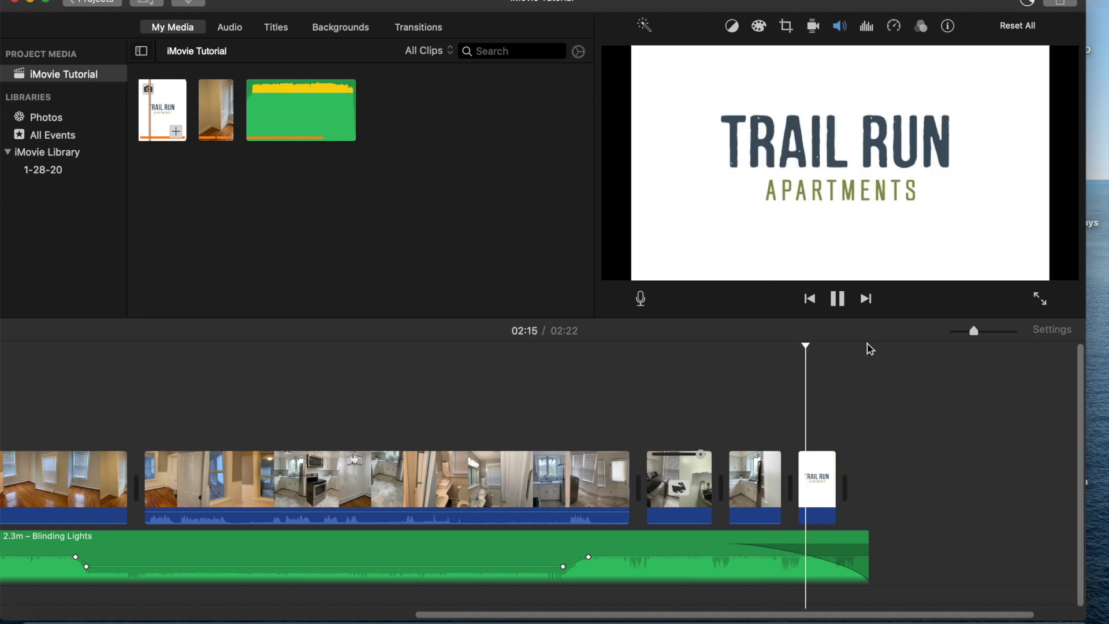
Step: Raise the closing logo's Crop to Fill frame slightly to center the logo text vertically
left_click(787, 27)
left_click(690, 58)
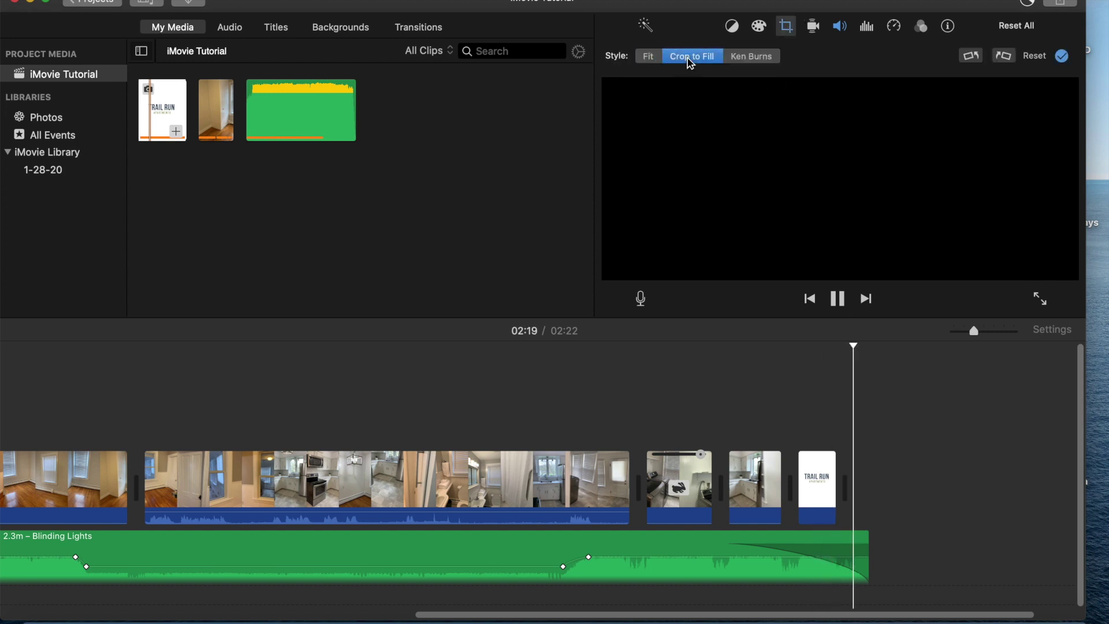
left_click(824, 513)
mouse_move(864, 201)
left_mouse_down()
mouse_move(864, 186)
mouse_move(863, 198)
left_mouse_up()
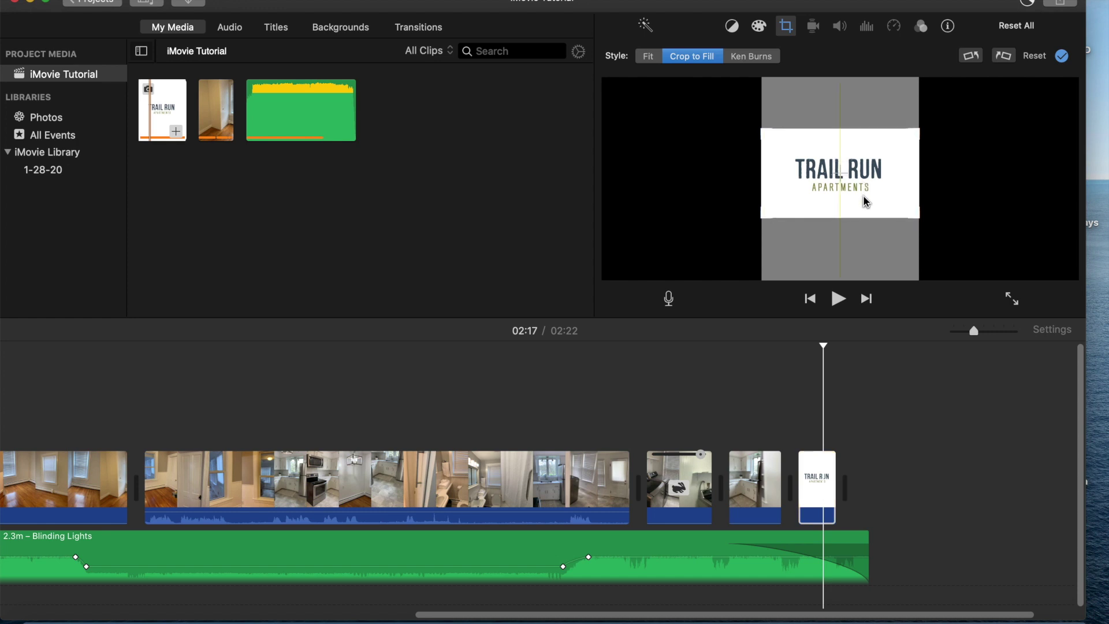
Step: Switch the closing logo back to Ken Burns, raise its End frame toward the Start frame, and play back the ending
left_click(752, 58)
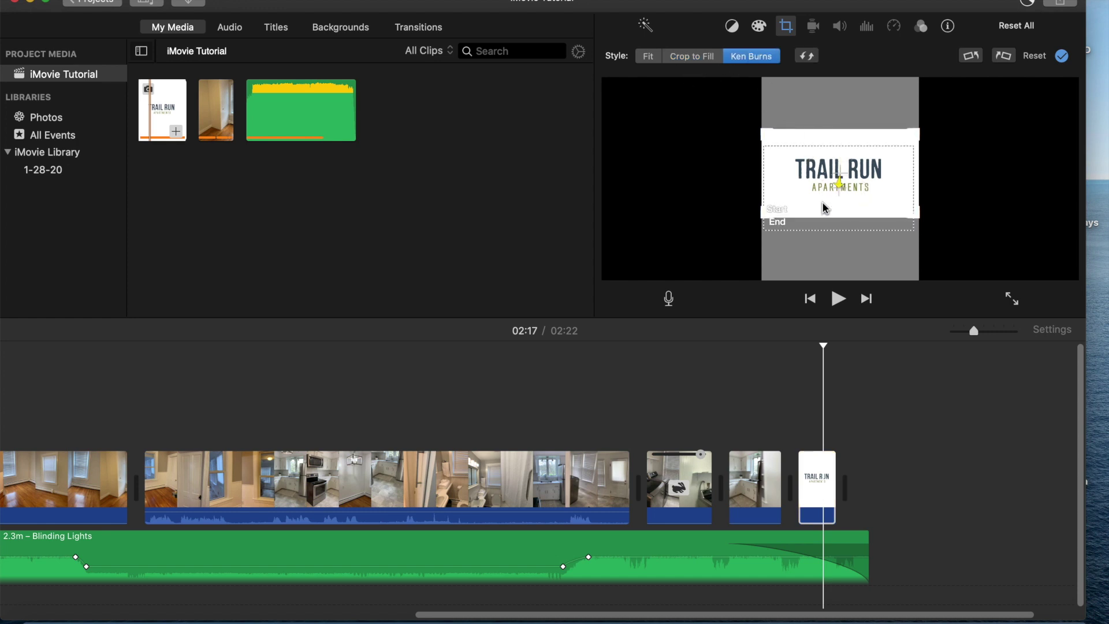
left_click_drag(830, 227, 830, 210)
left_click(764, 387)
key("space")
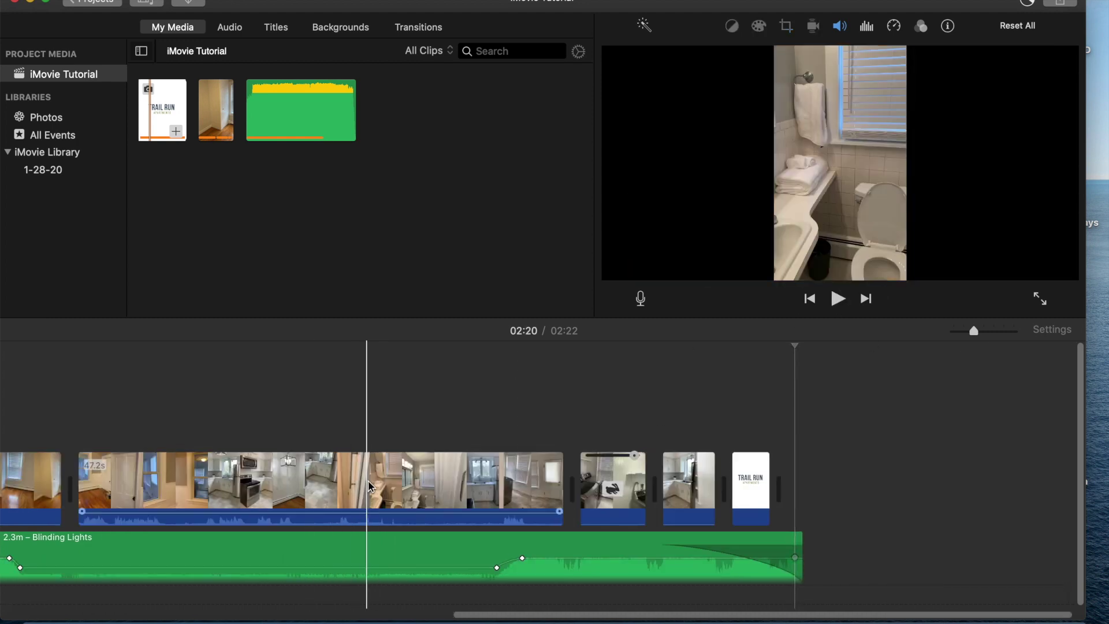
Step: Add a Spin In transition between the two long apartment clips and play back the section around it
scroll(360, 472, "left", 5)
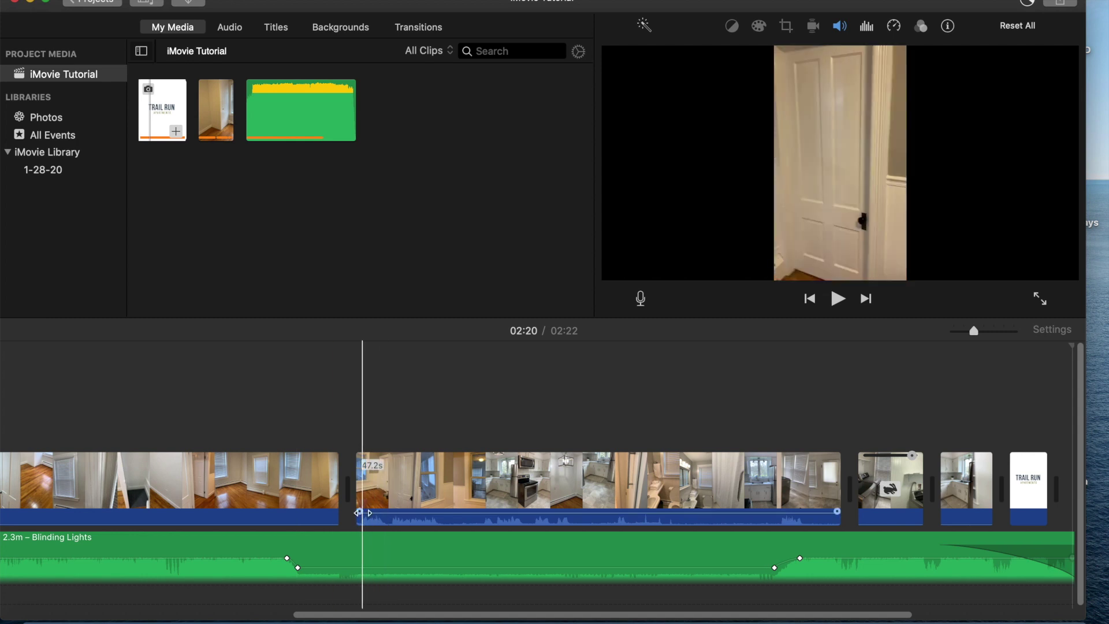
left_click(428, 33)
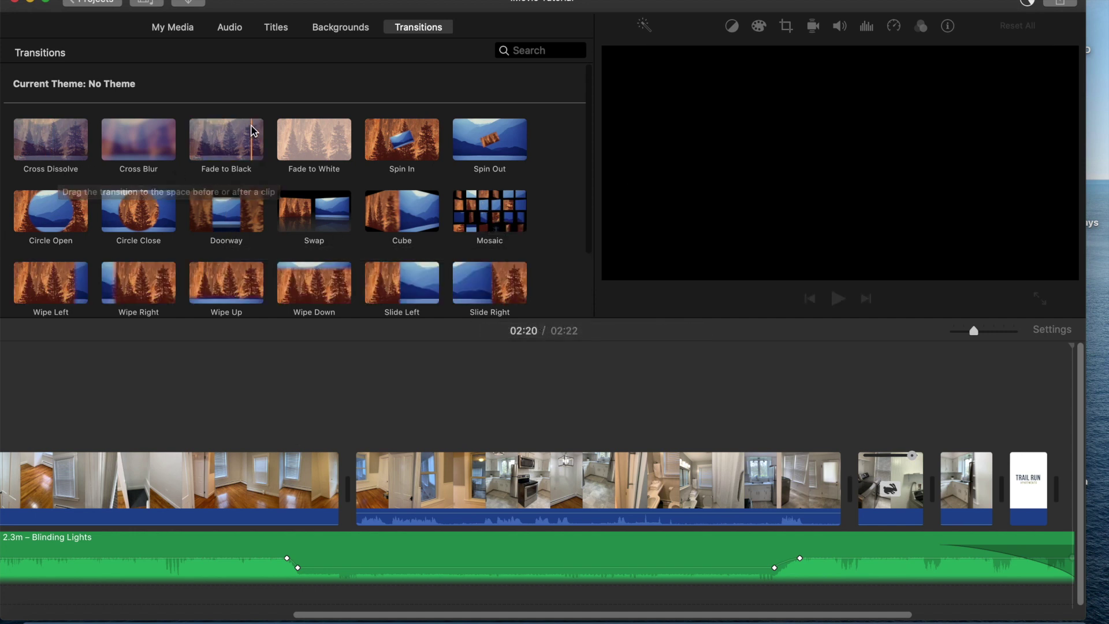
left_click_drag(407, 160, 344, 494)
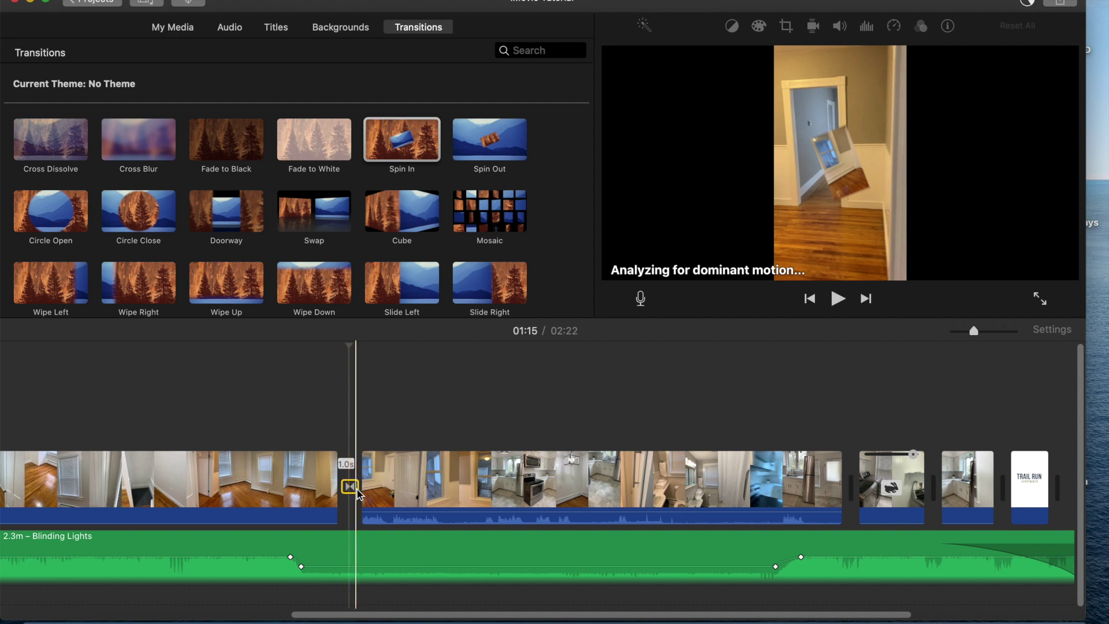
left_click(331, 445)
left_click(841, 299)
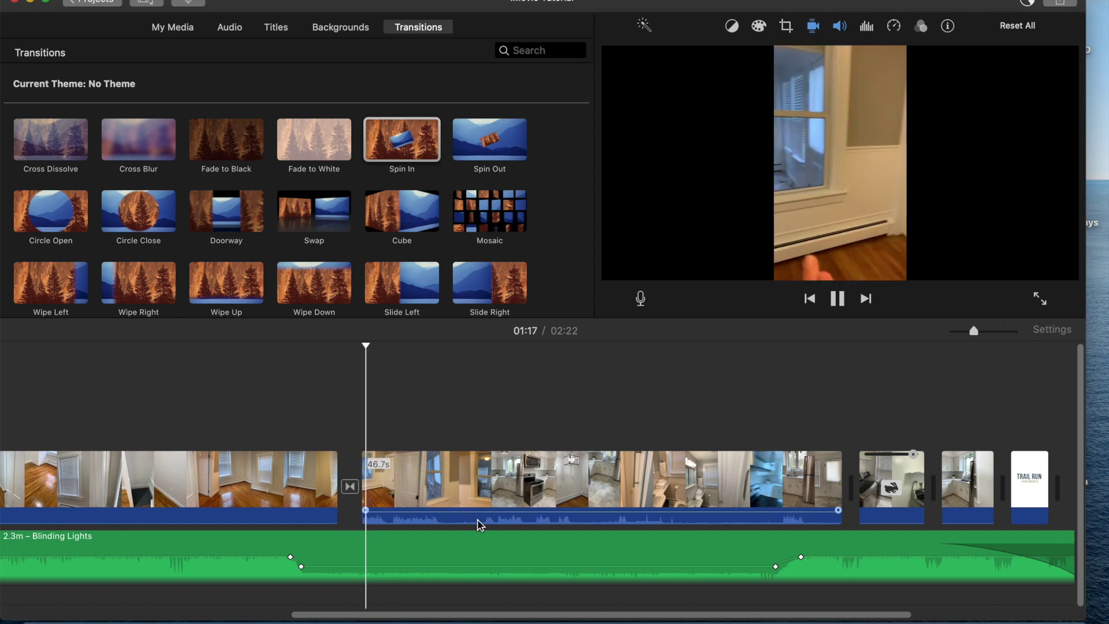
left_click(331, 429)
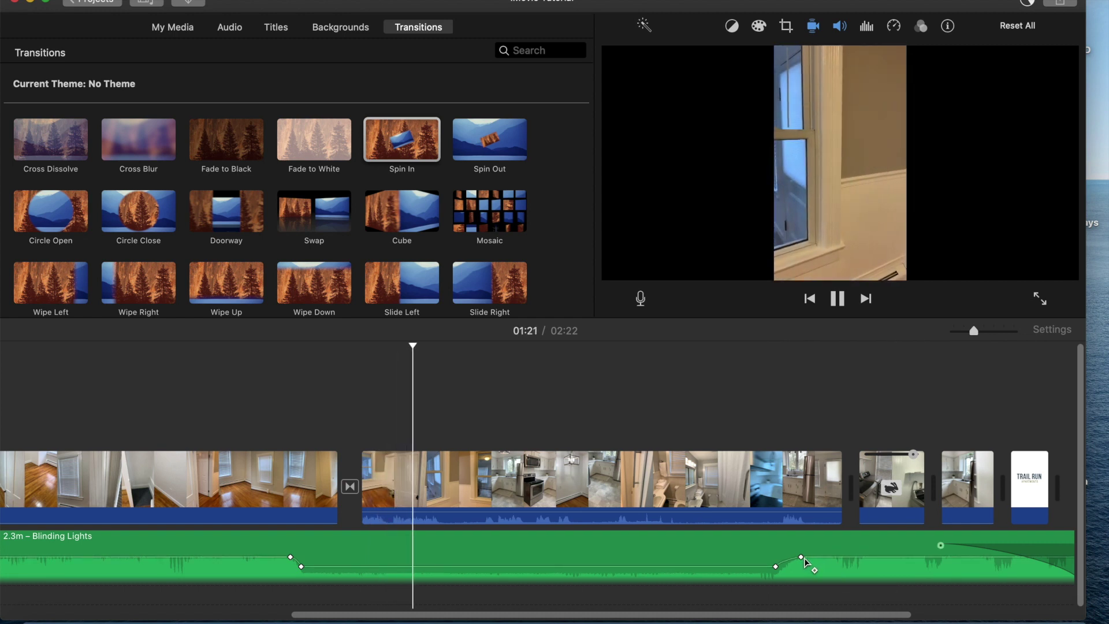
left_click(841, 309)
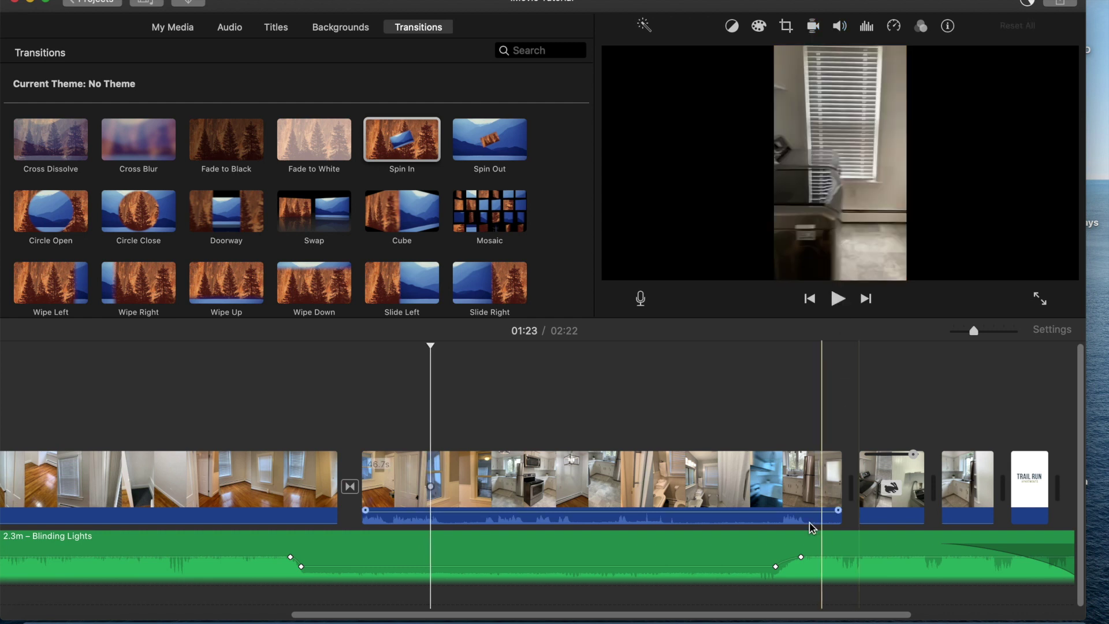
Step: Move the music's final volume keyframe to about 02:02, near the end of the second long apartment clip, and play back the volume rise
left_click_drag(801, 556, 828, 557)
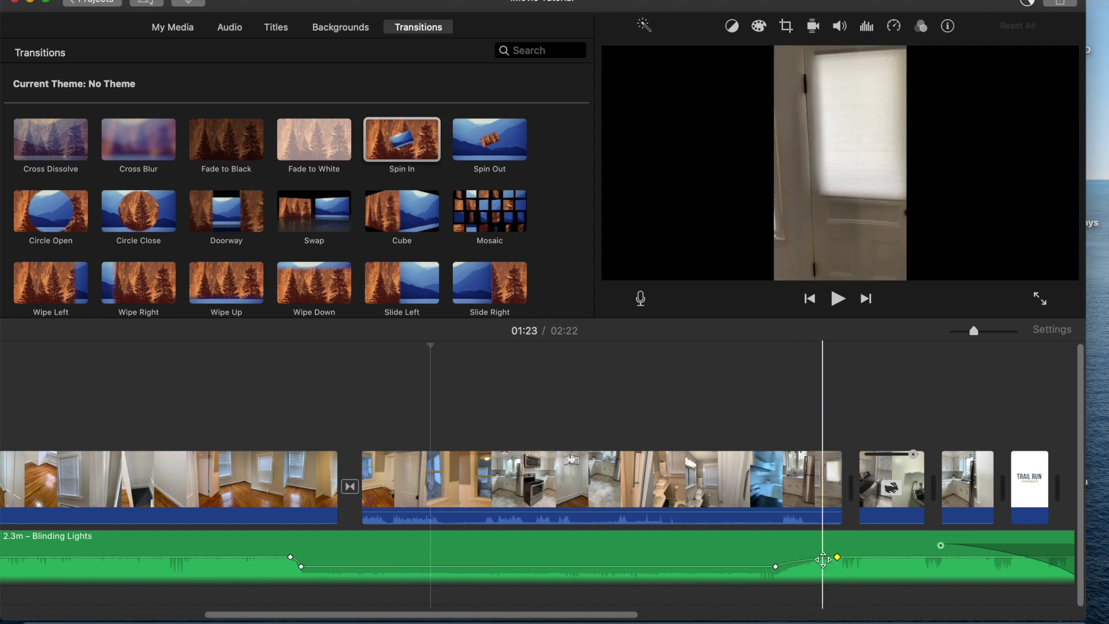
left_click(838, 301)
left_click(765, 434)
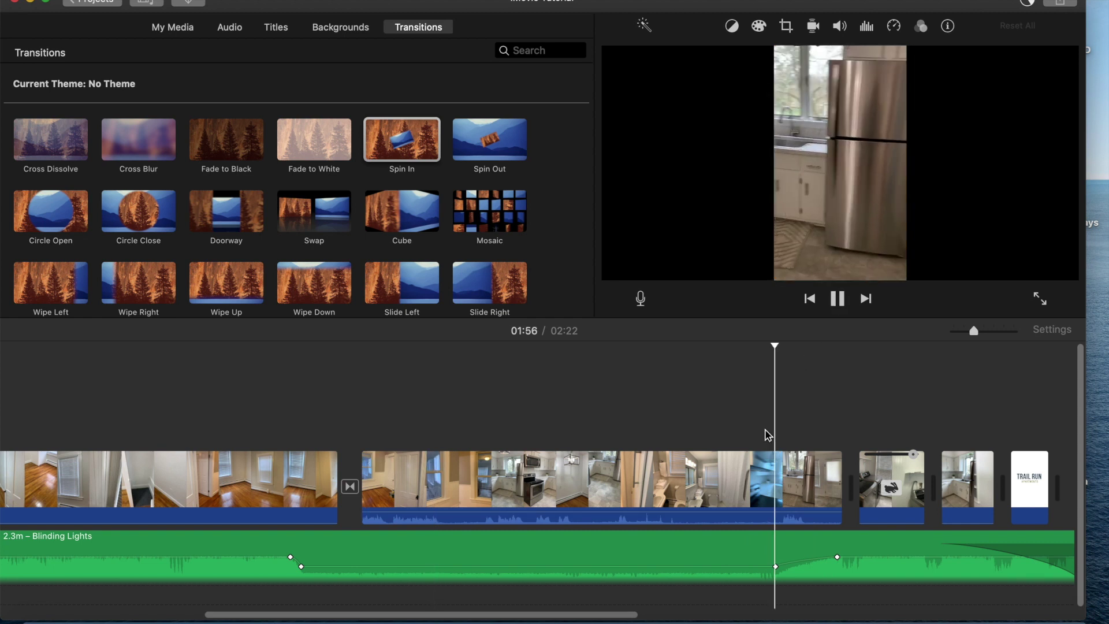
left_click(842, 305)
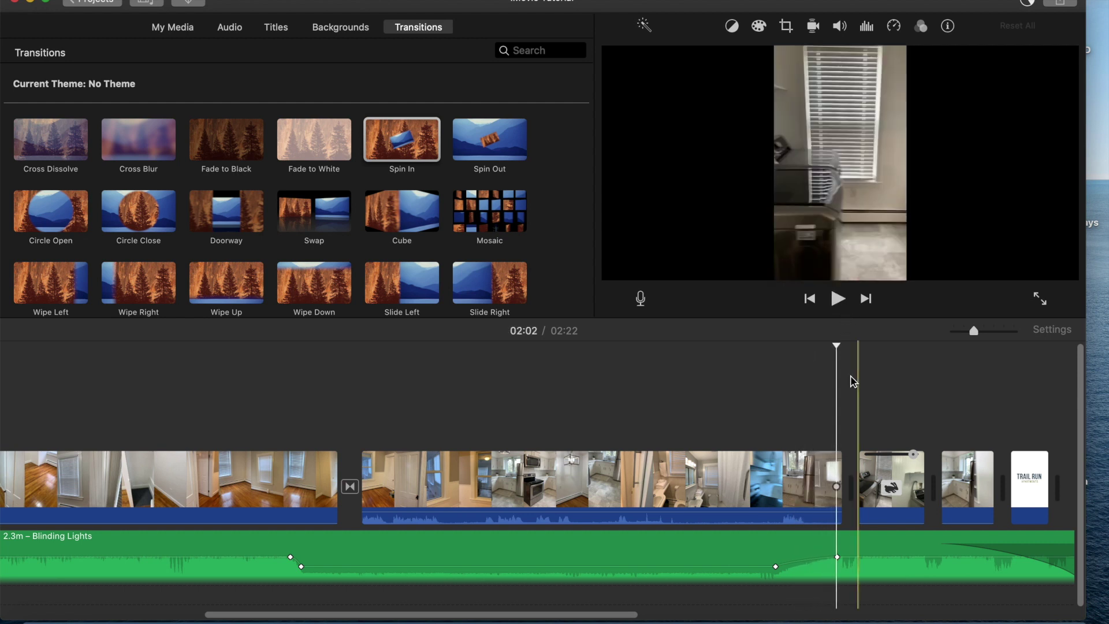
Step: Add a Gravity Lower Third title over the beginning of the first apartment clip, right after the opening logo
scroll(553, 445, "left", 5)
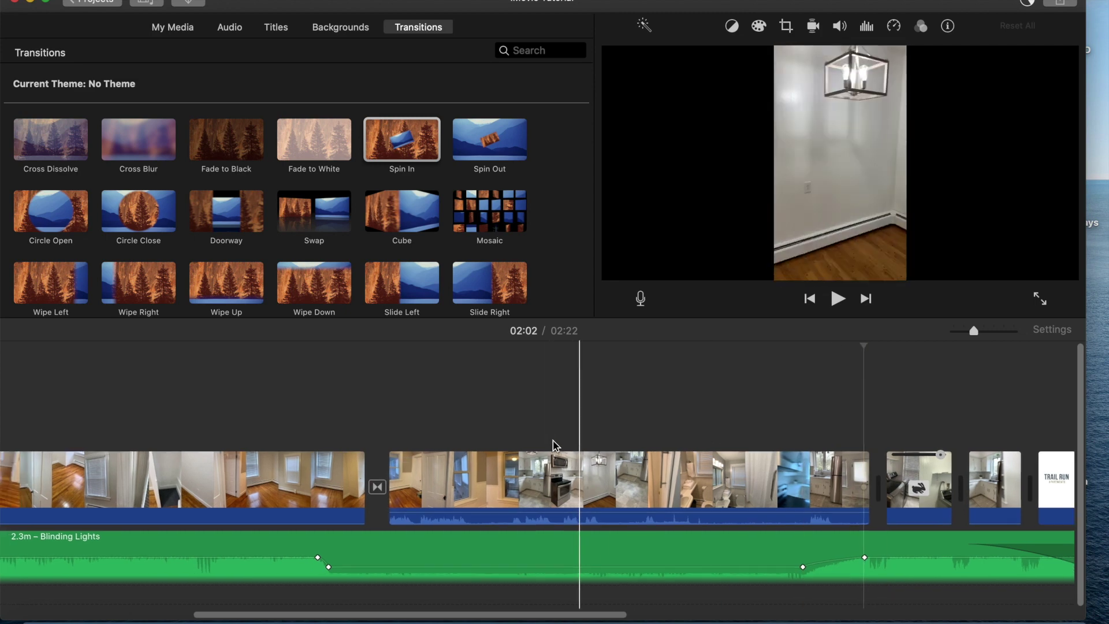
scroll(553, 445, "left", 10)
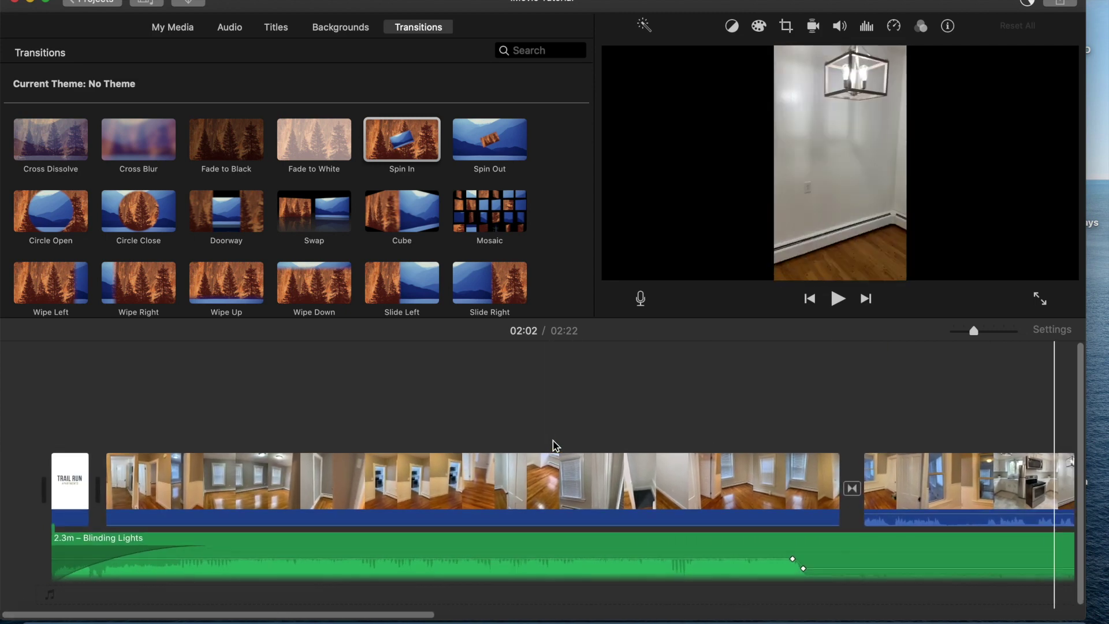
scroll(553, 445, "right", 15)
scroll(251, 407, "left", 15)
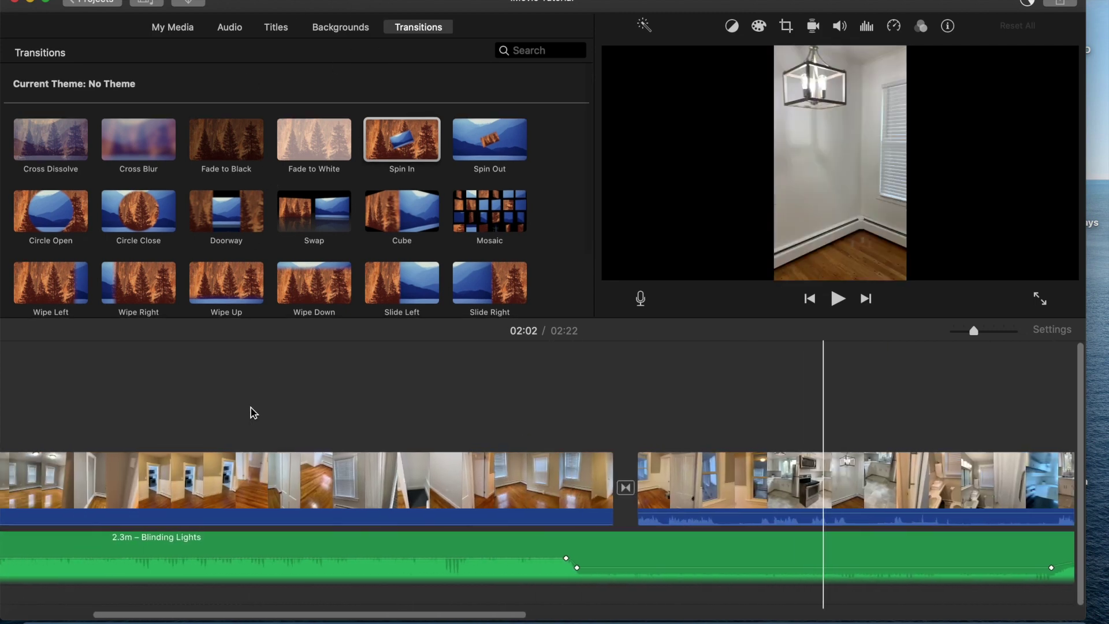
scroll(252, 411, "left", 5)
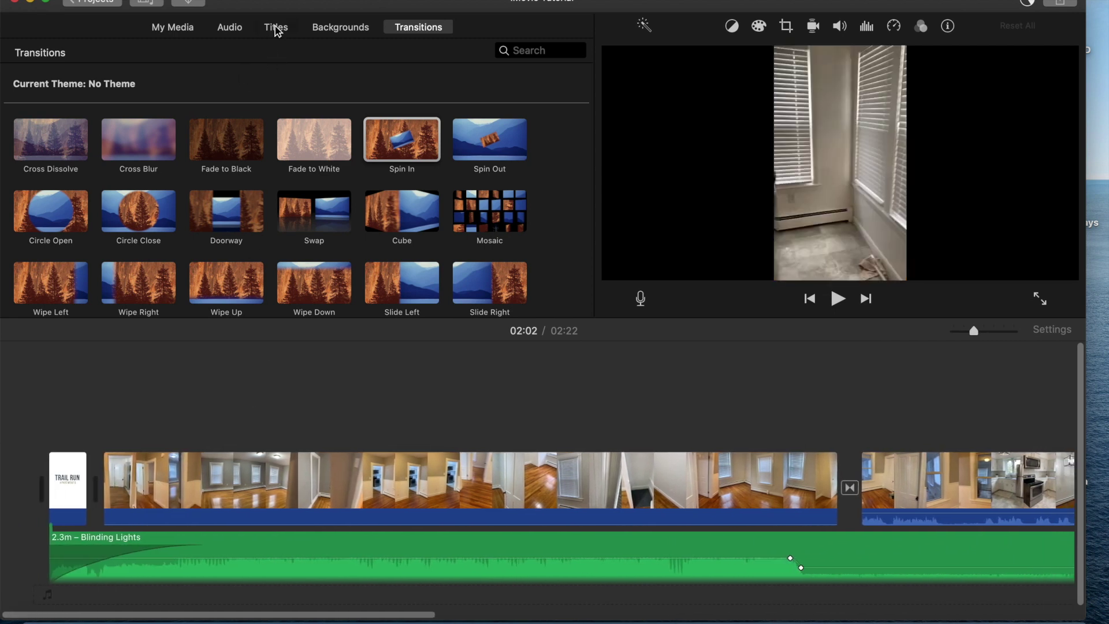
left_click(275, 26)
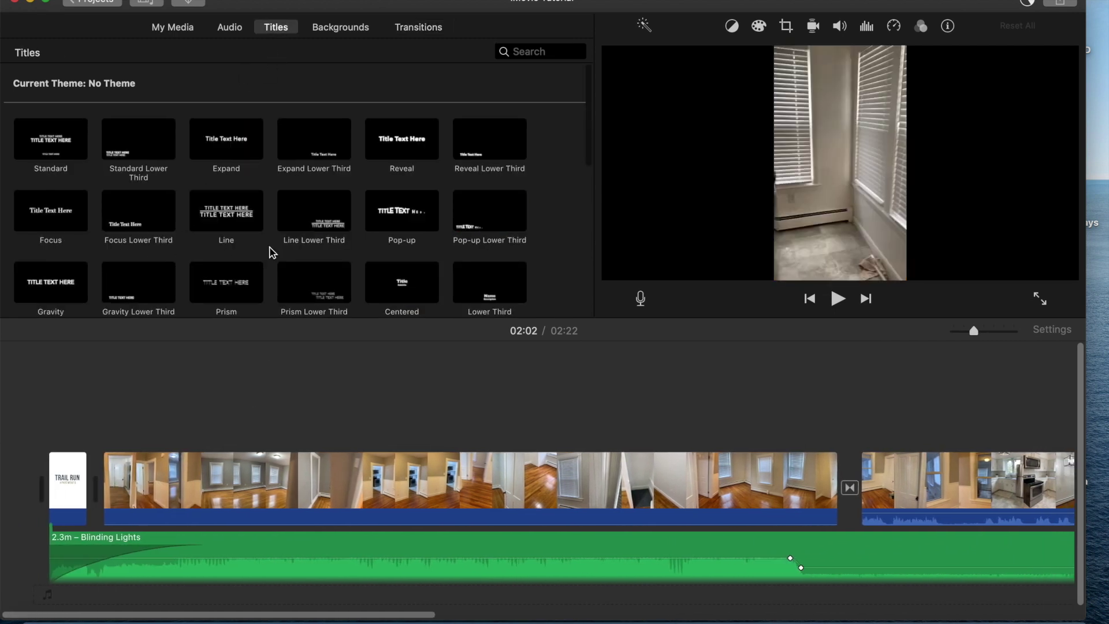
scroll(273, 253, "down", 3)
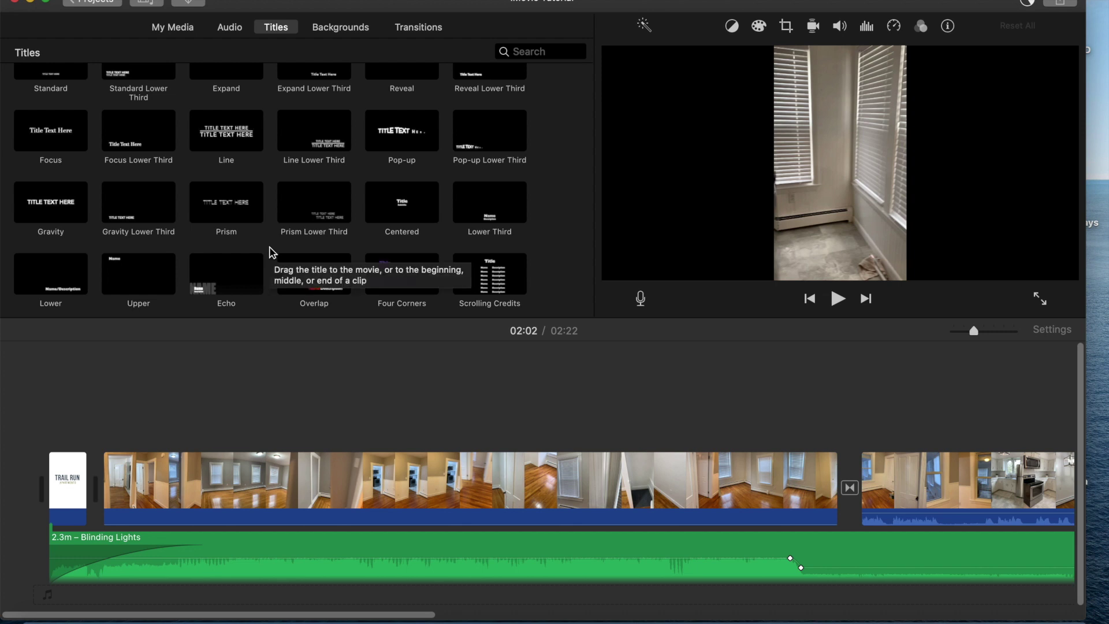
left_click(142, 243)
left_click_drag(121, 401, 115, 440)
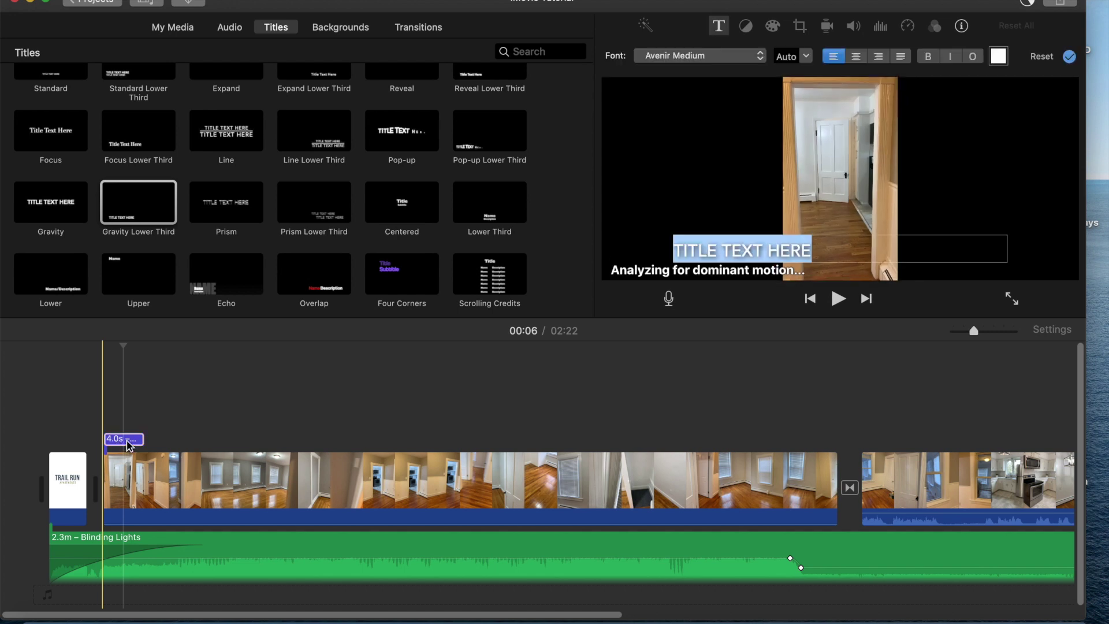
Step: Replace the placeholder text of the Gravity Lower Third title with "THE WILLOW 2 BEDROOM 2 BATH"
left_click(797, 250)
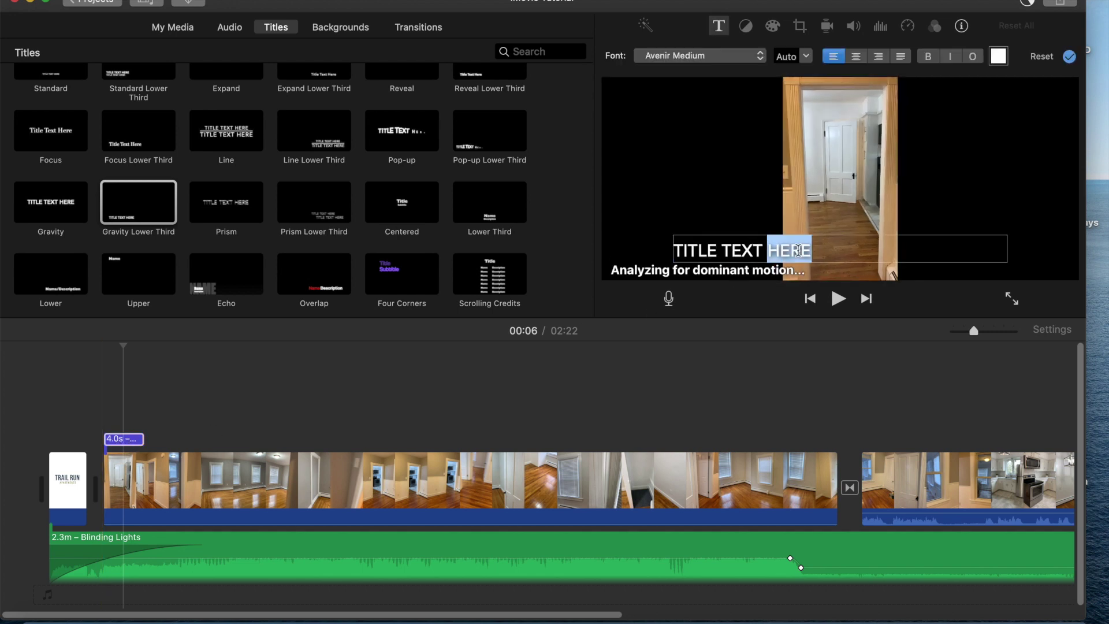
triple_click(798, 250)
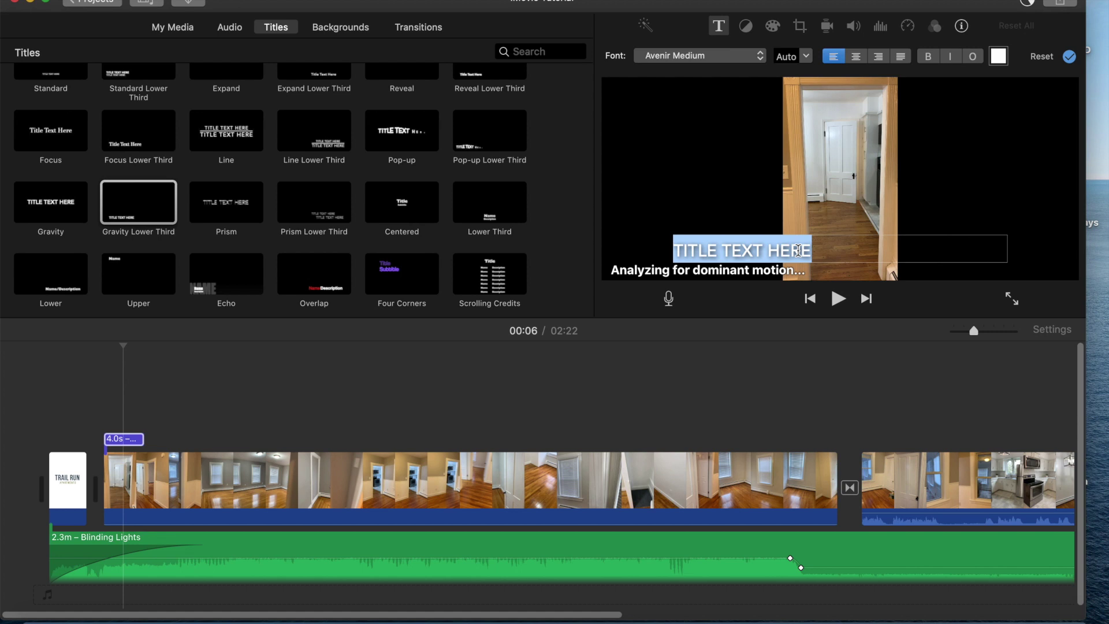
type("THE WILLOW")
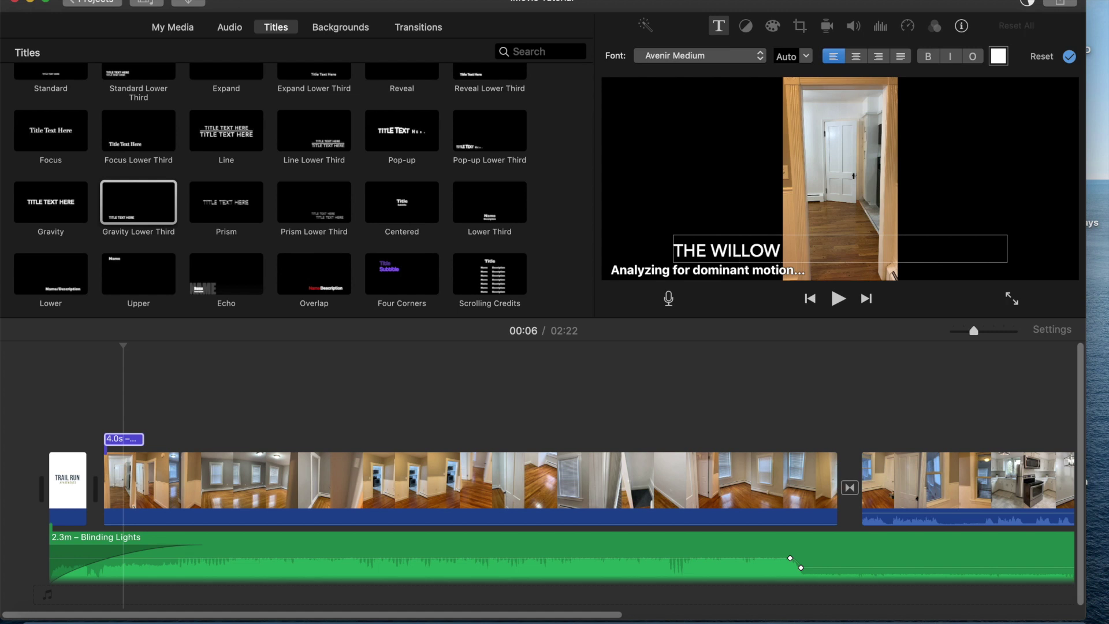
type("2 BEDROOM 2 BATH")
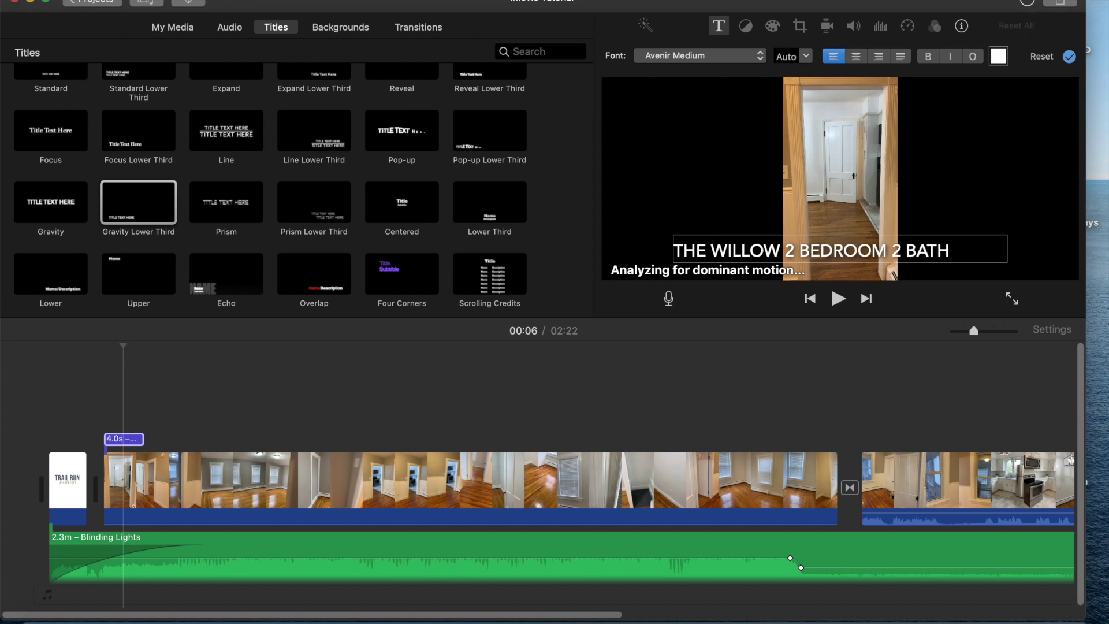
key("super+a")
key("Escape")
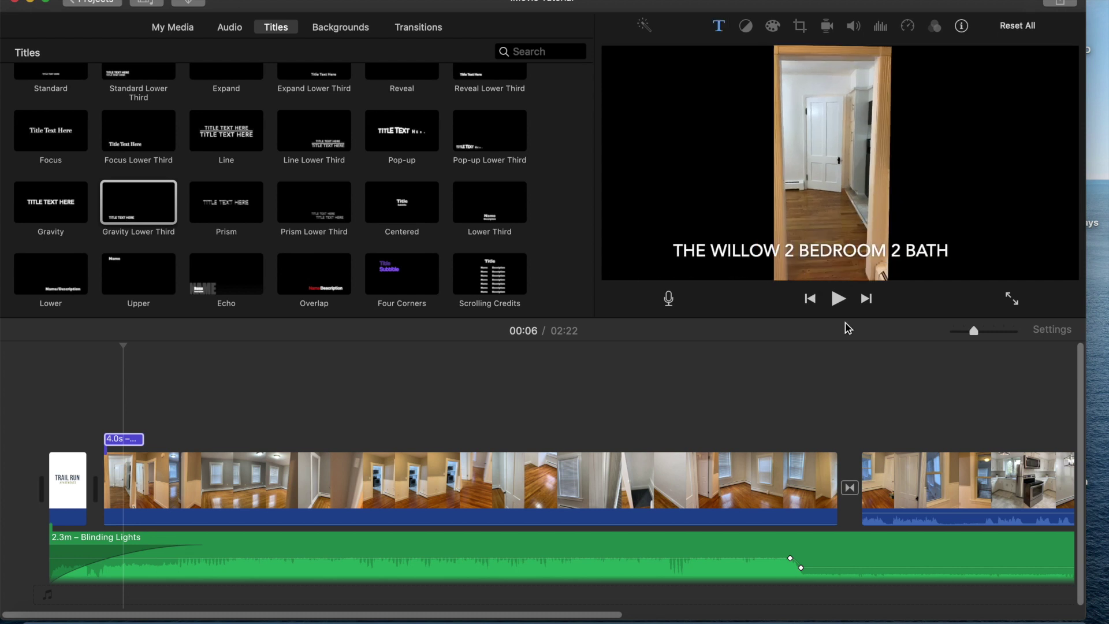
Step: Check the first apartment clip's stabilization settings and play back the new title over the clip's beginning
left_click(643, 481)
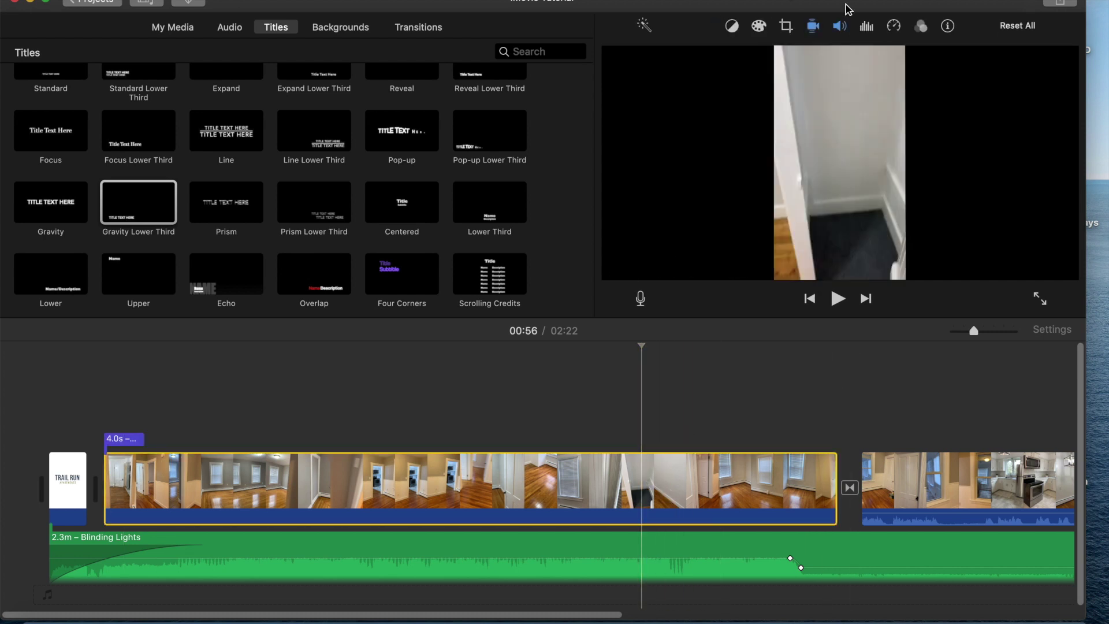
left_click(813, 28)
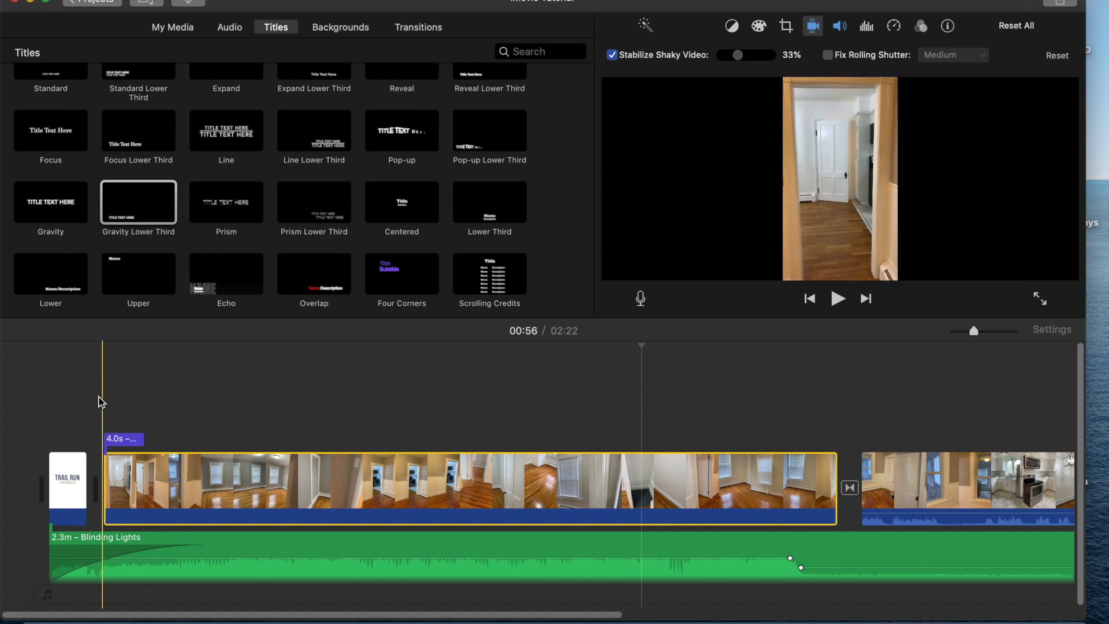
left_click(116, 439)
left_click(841, 300)
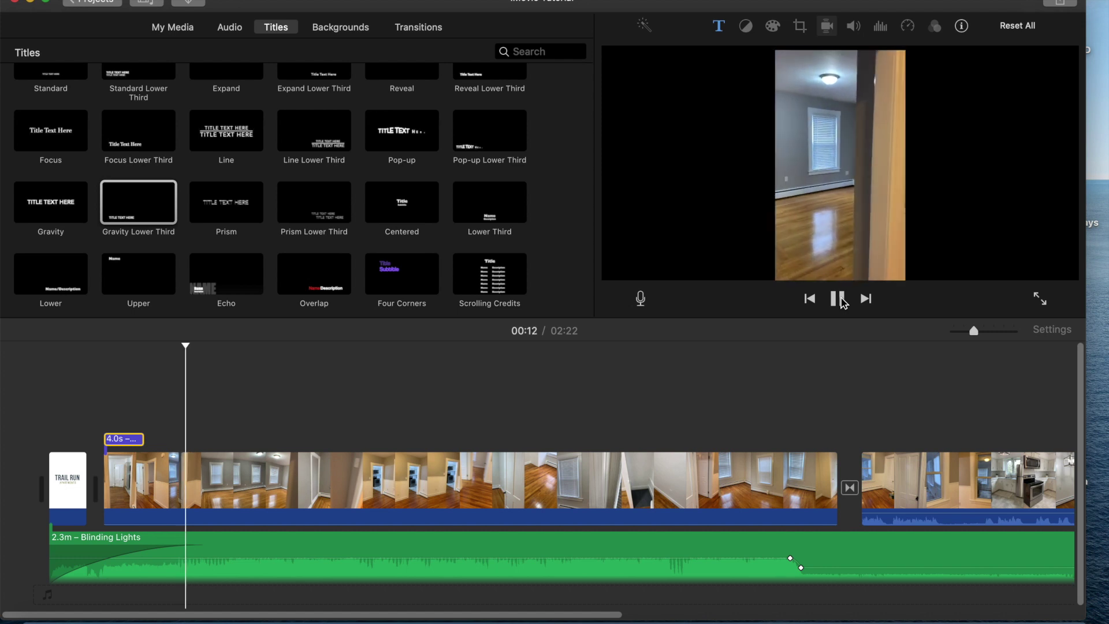
left_click(840, 298)
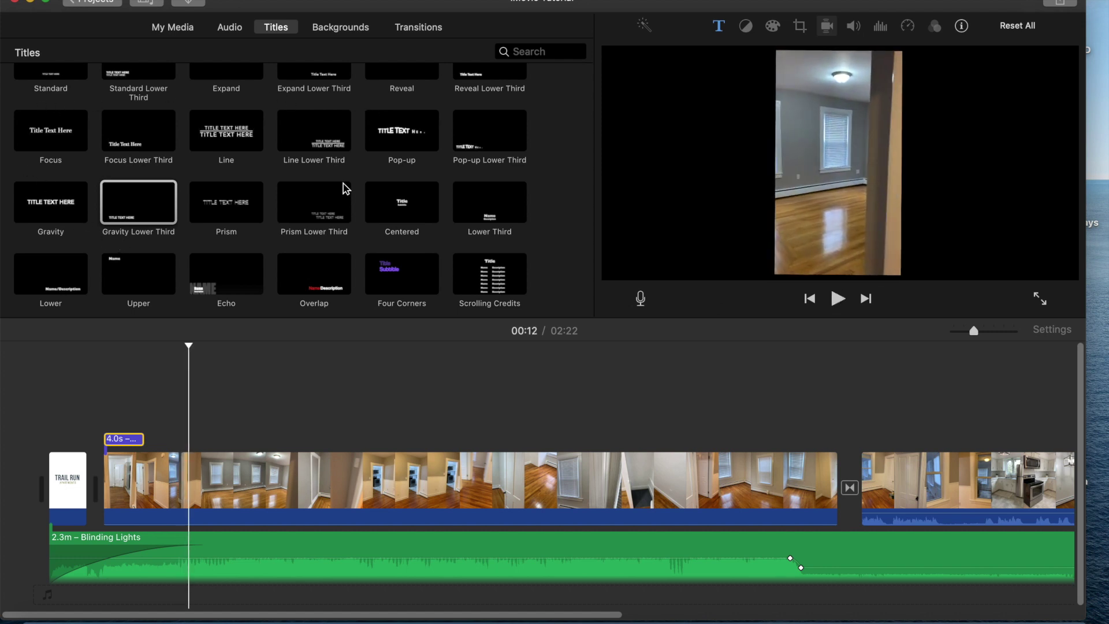
Step: Extend the title over the first apartment clip to 9.7 seconds and look over its text formatting options
left_click_drag(144, 440, 202, 441)
left_click(168, 440)
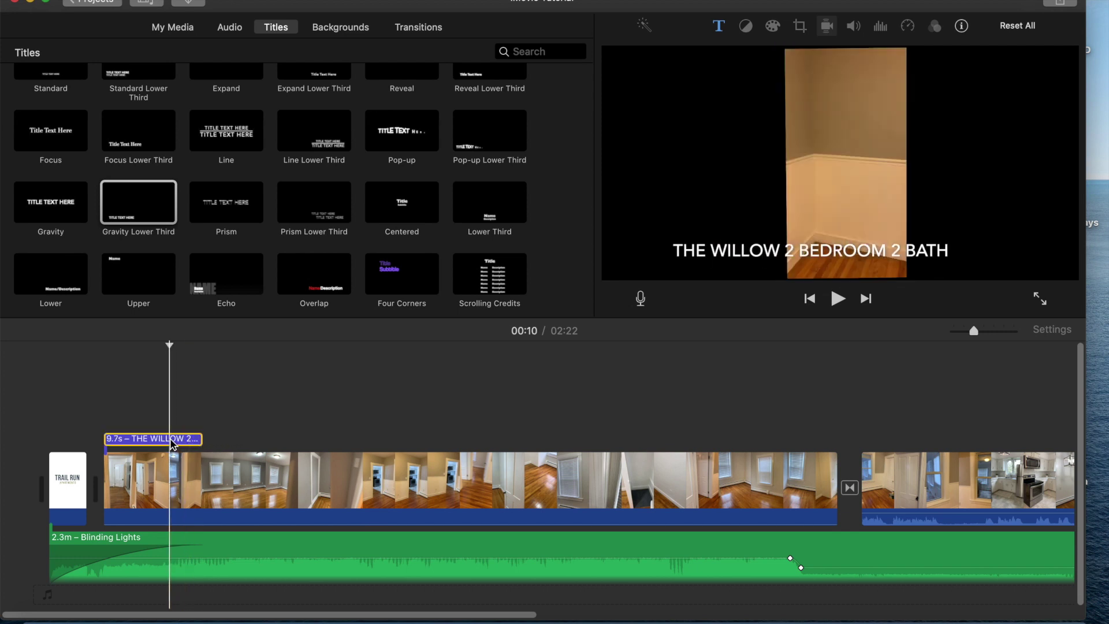
left_click(769, 249)
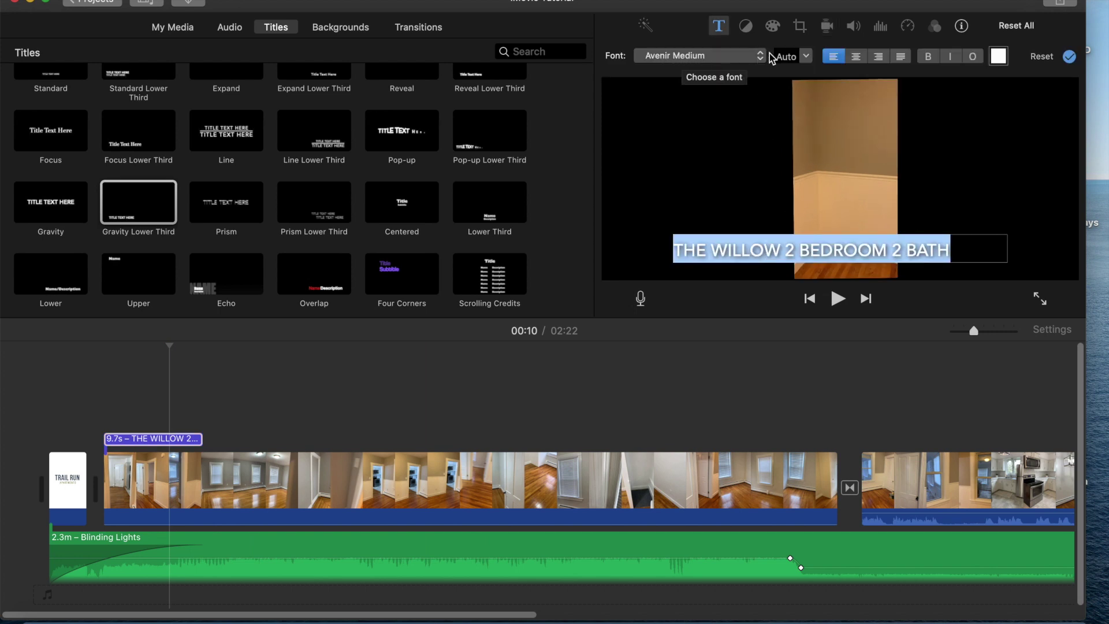
left_click(711, 426)
left_click(379, 376)
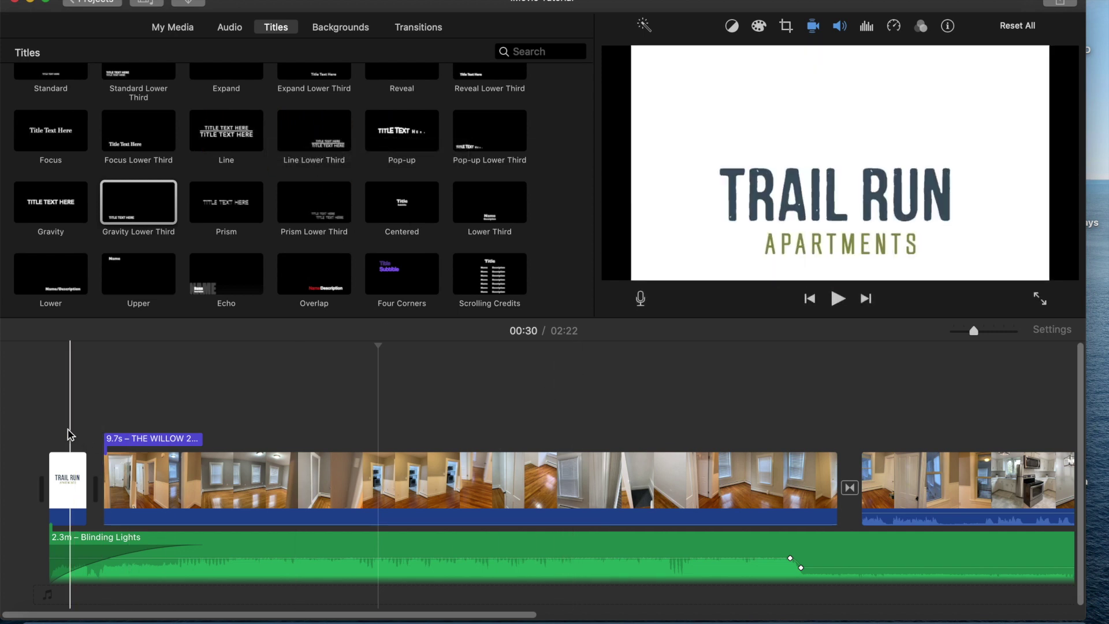
Step: Play back the movie from the opening logo through the title, checking the rest of the timeline and lowering the system volume
left_click(49, 404)
left_click(837, 298)
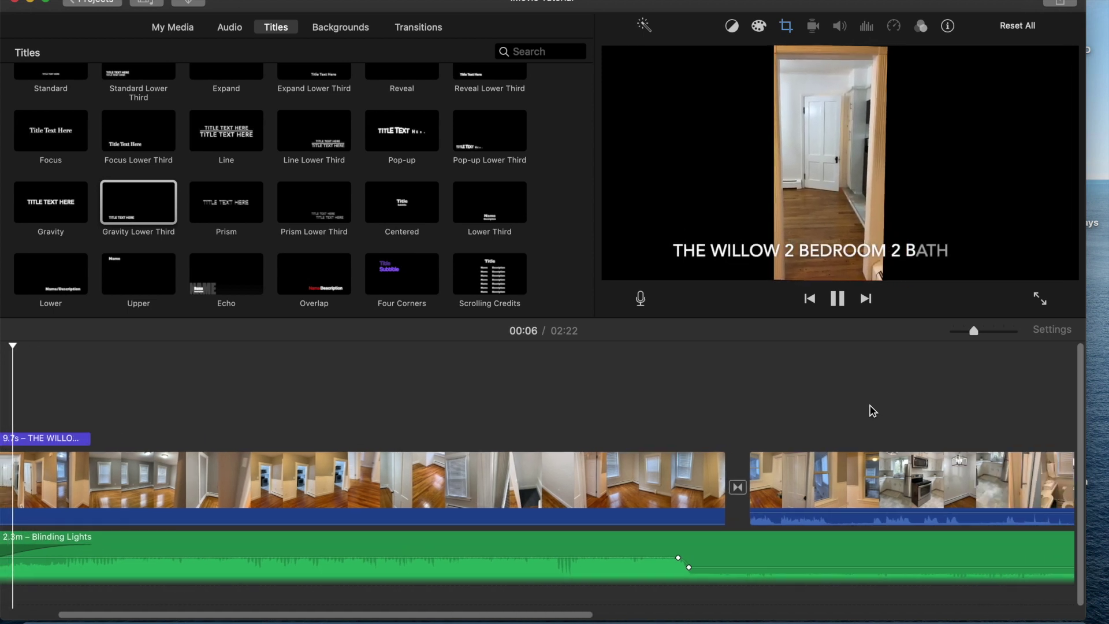
scroll(873, 411, "right", 10)
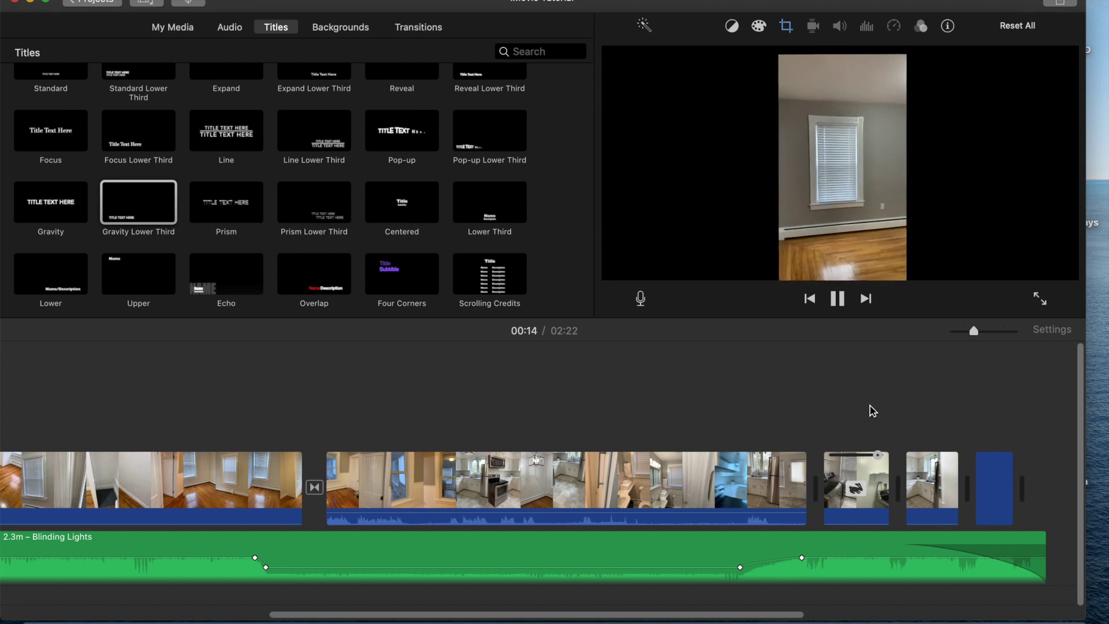
key("XF86AudioLowerVolume")
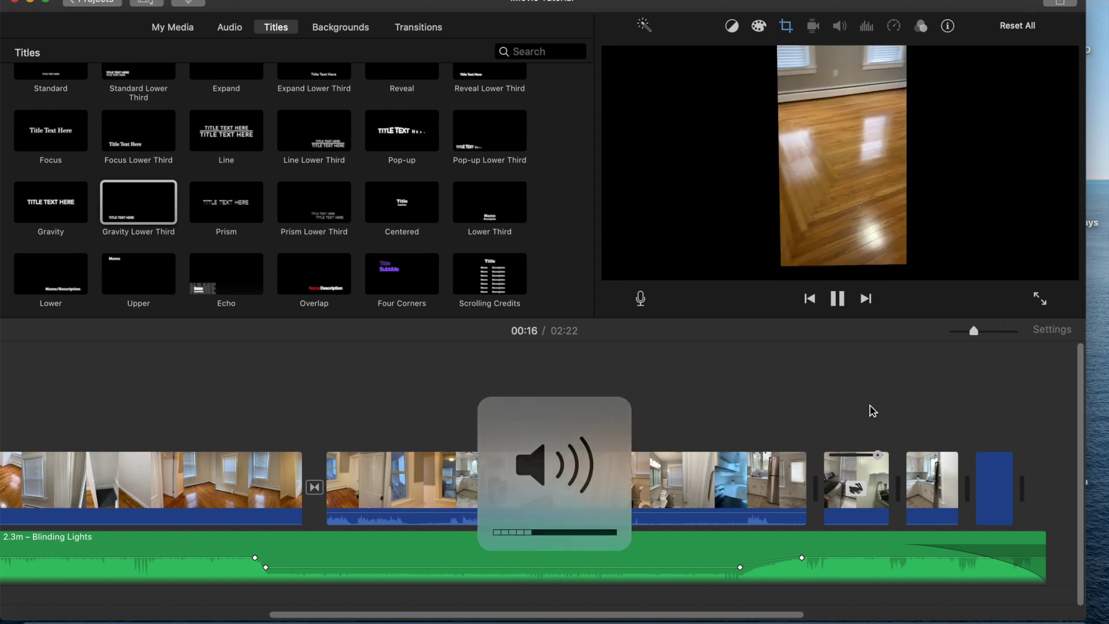
left_click(838, 299)
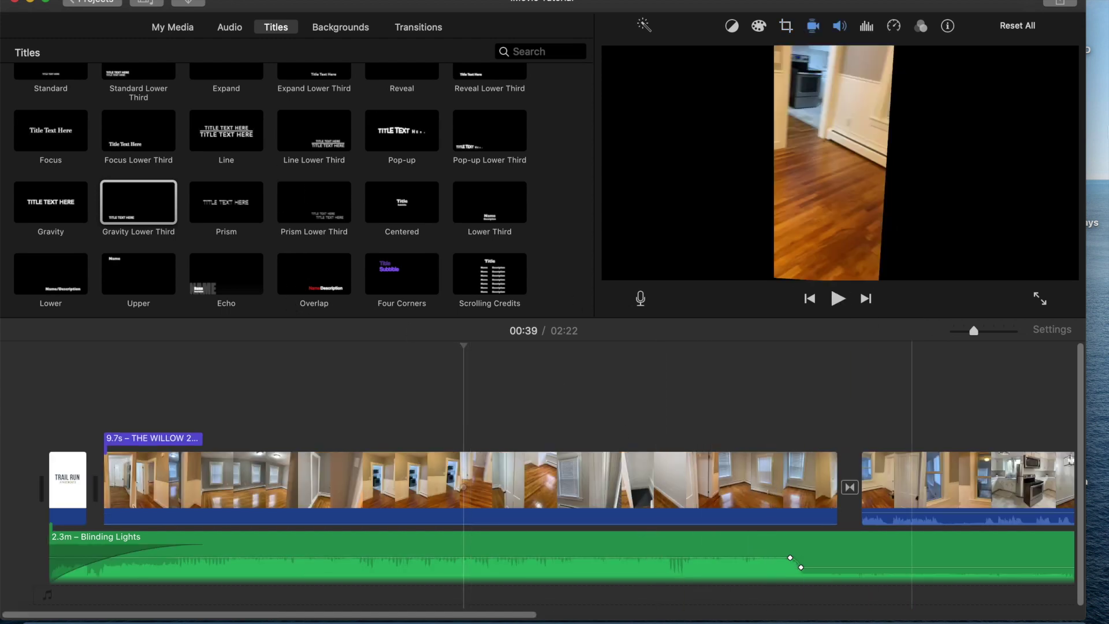
Step: Set up sharing the movie to YouTube and review the resolution options, keeping HD 1080p (1920 x 1080)
left_click(1060, 4)
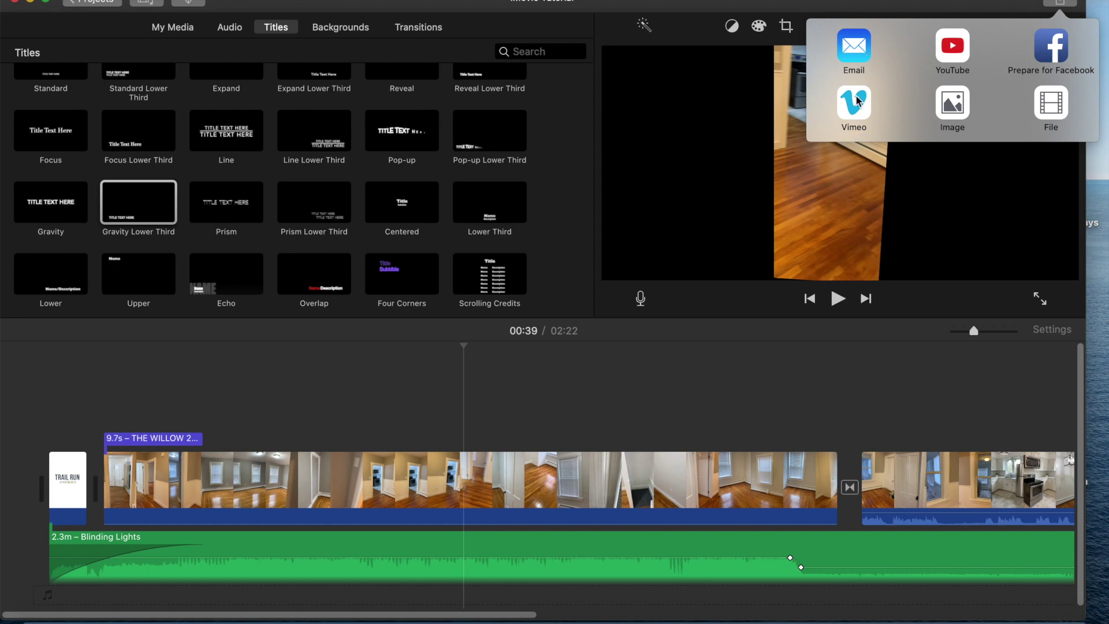
left_click(963, 49)
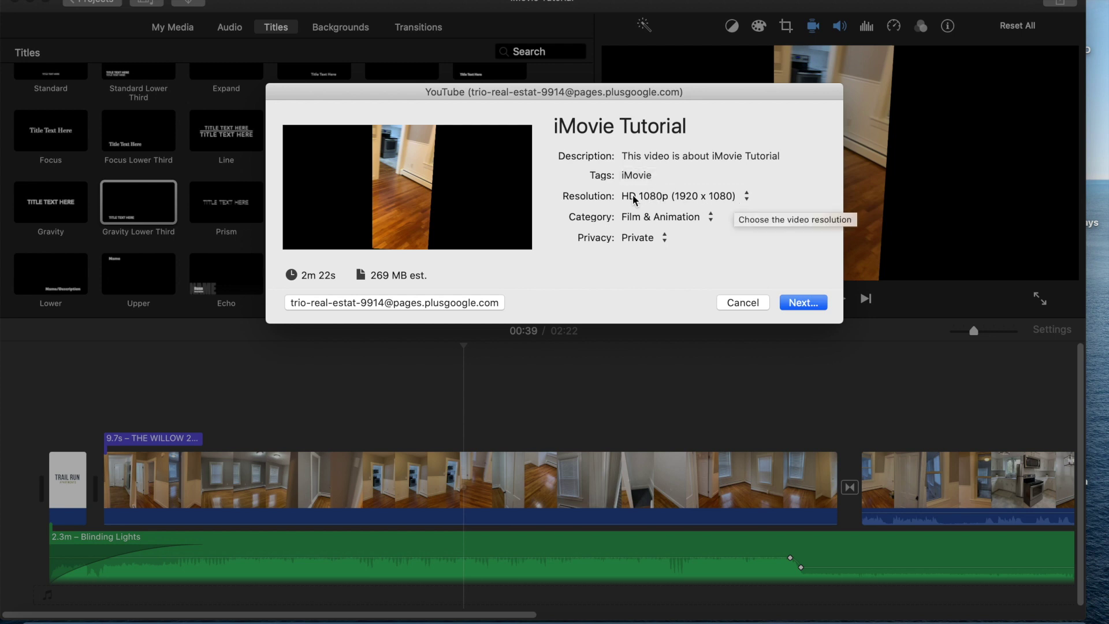
left_click(726, 197)
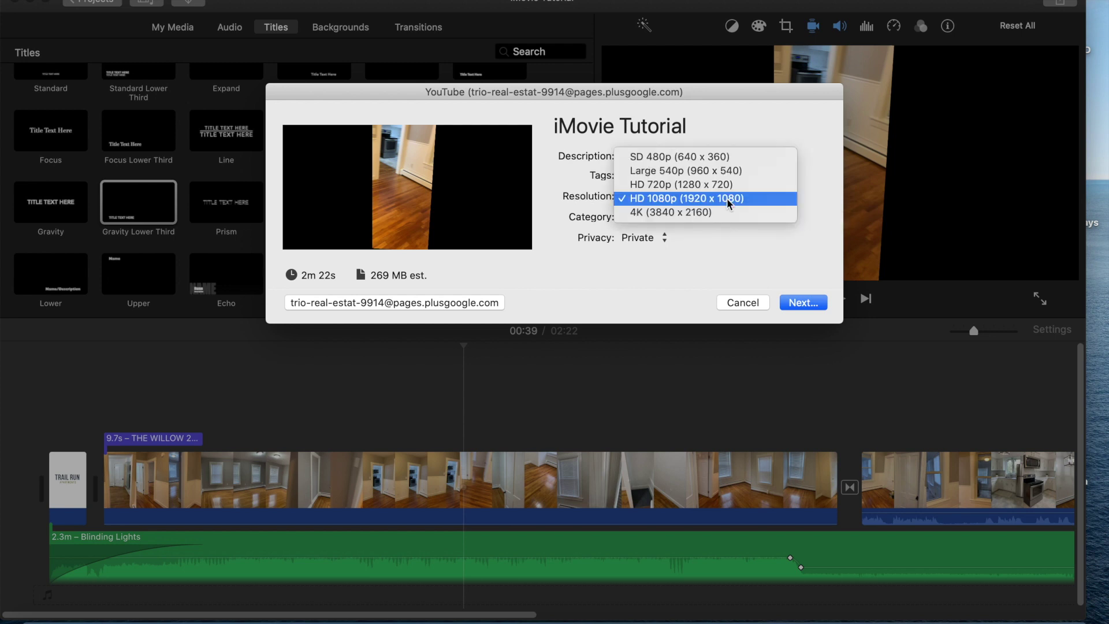
left_click(715, 243)
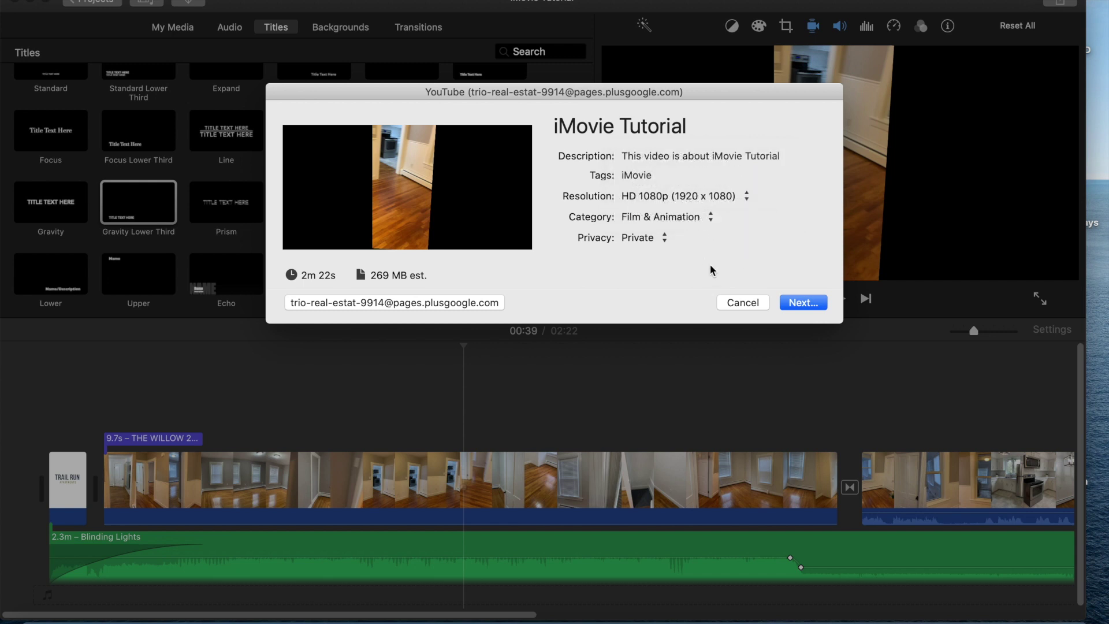
Step: Proceed to the YouTube Terms of Service and publish the video
left_click(792, 304)
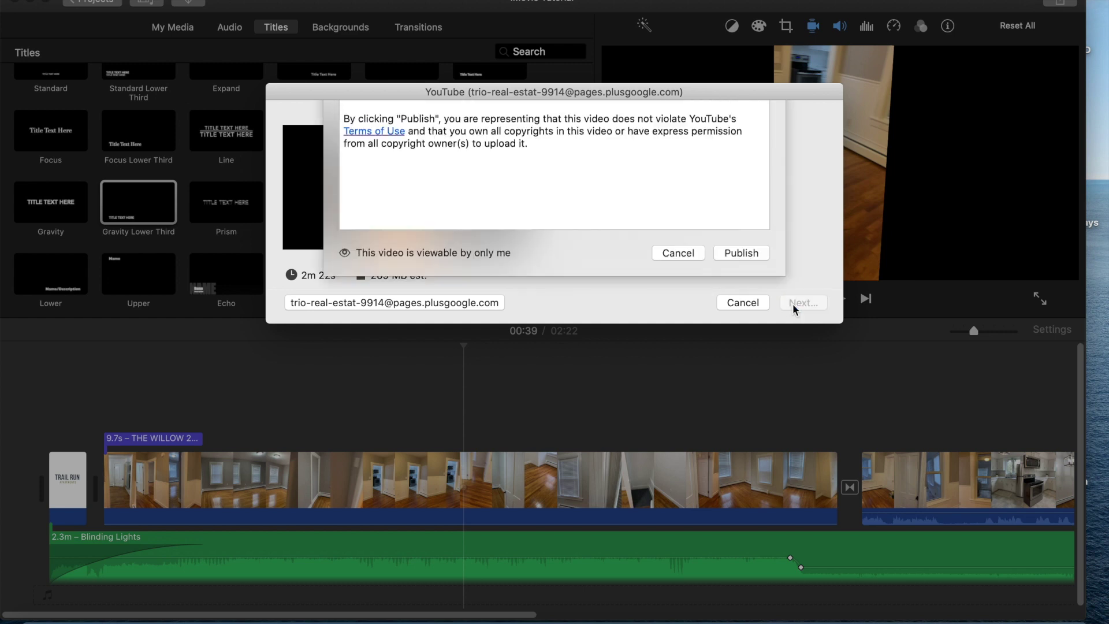
left_click(683, 348)
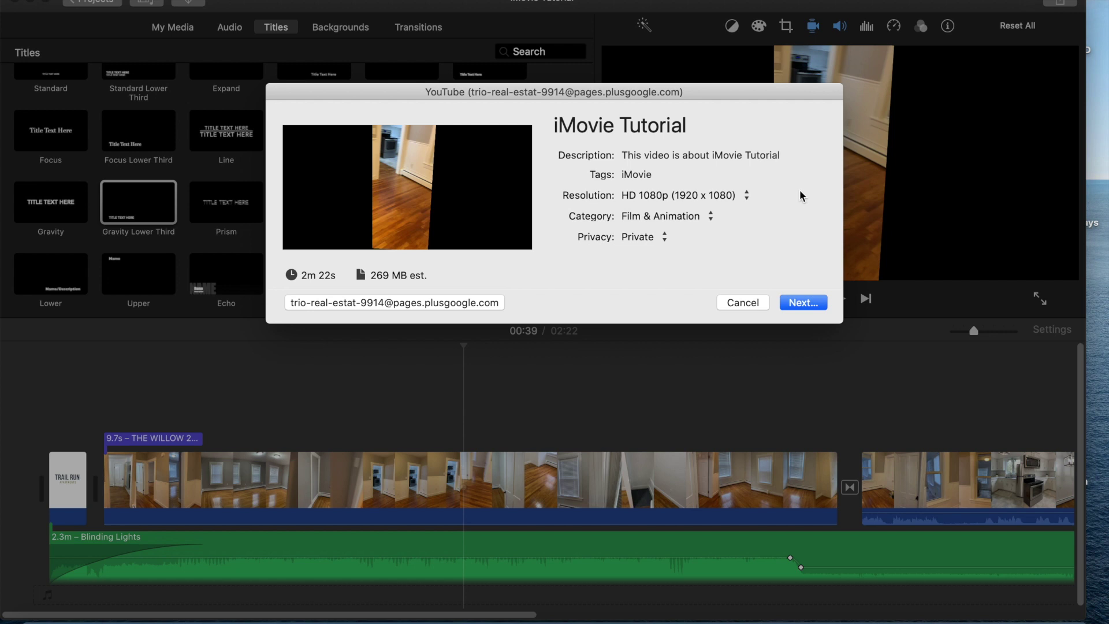
left_click(802, 304)
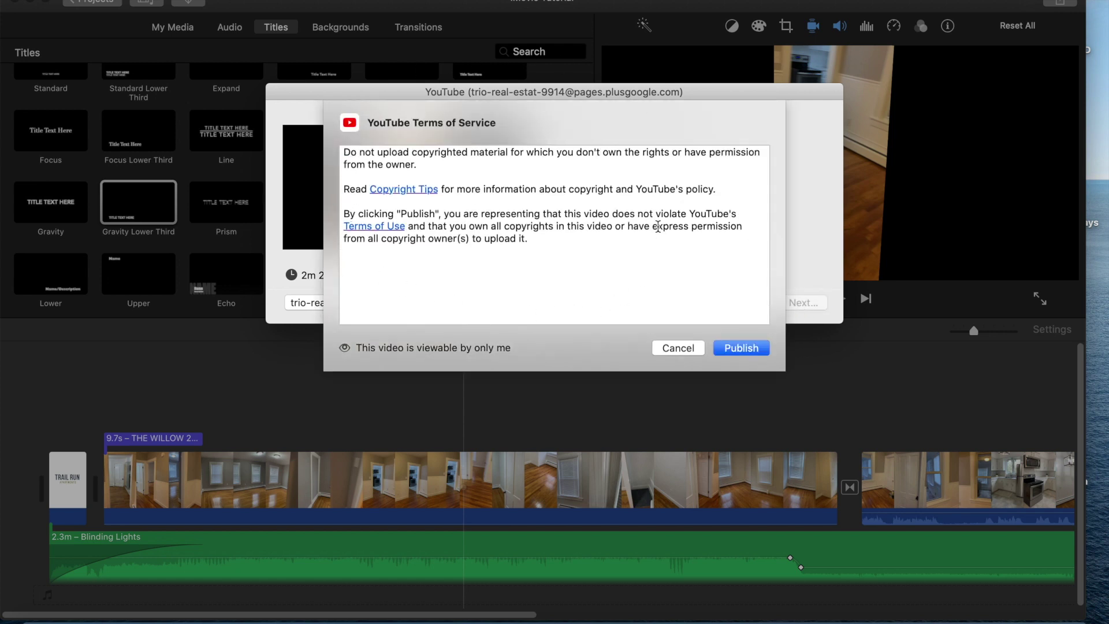
left_click(745, 349)
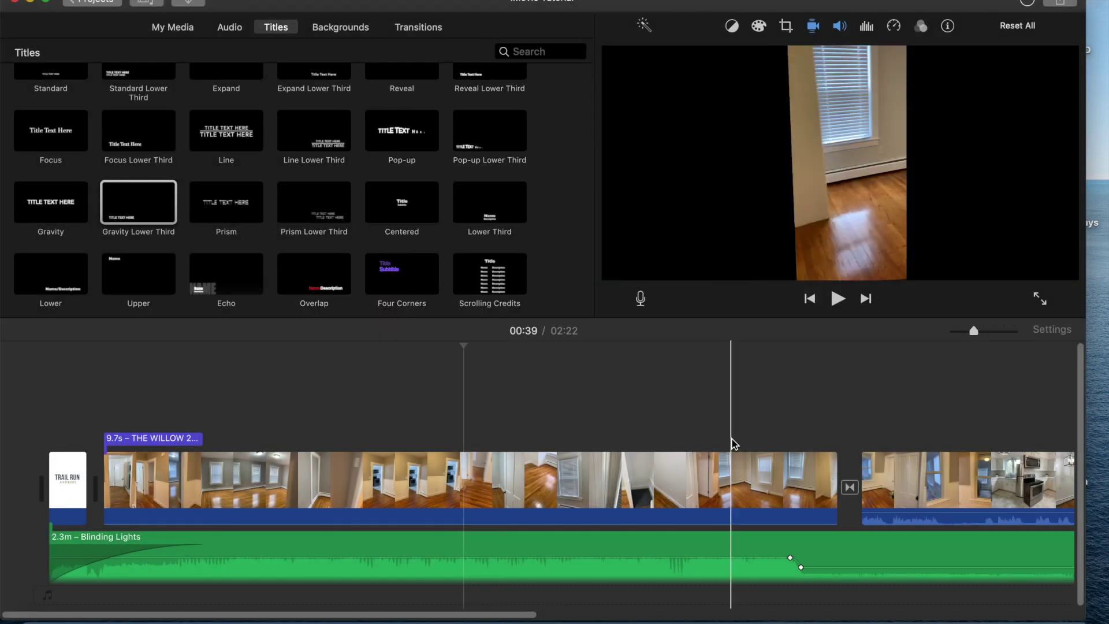
scroll(730, 442, "right", 15)
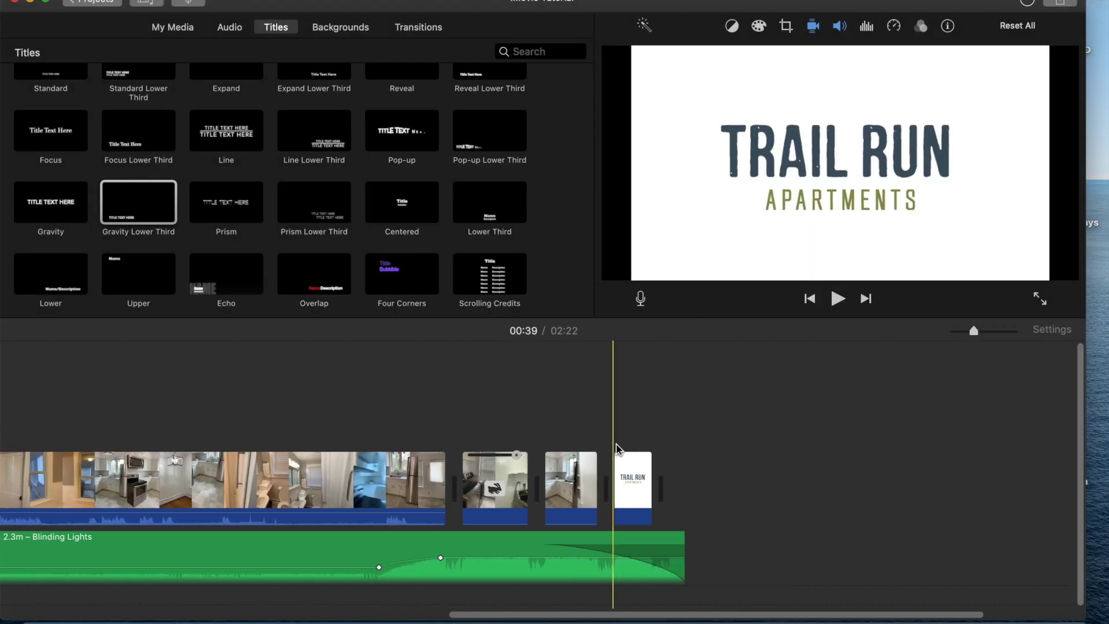
scroll(616, 443, "left", 15)
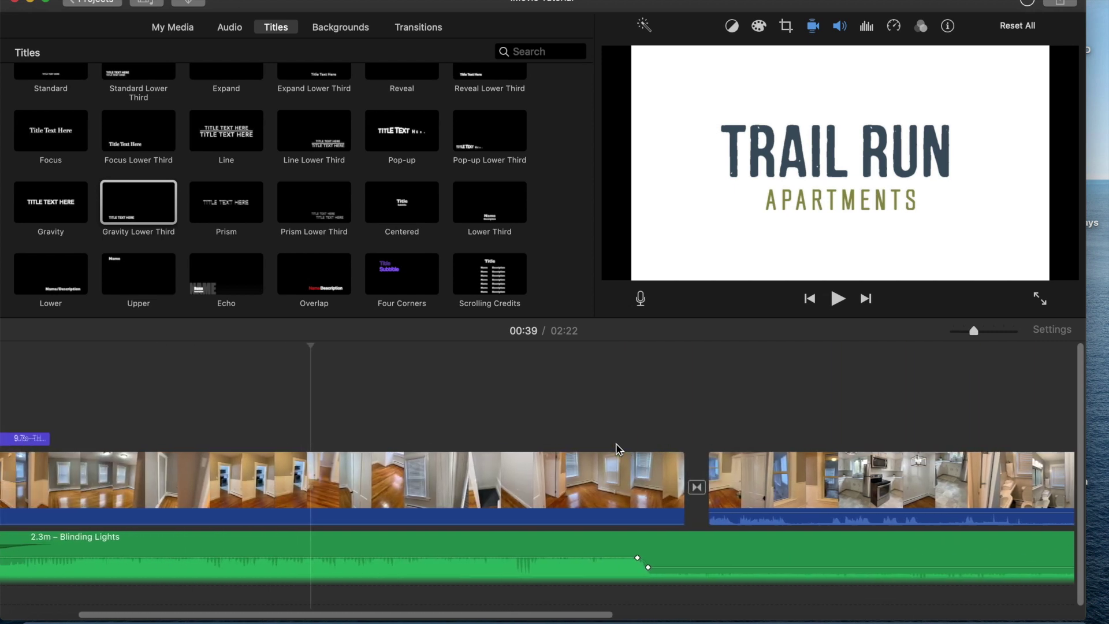